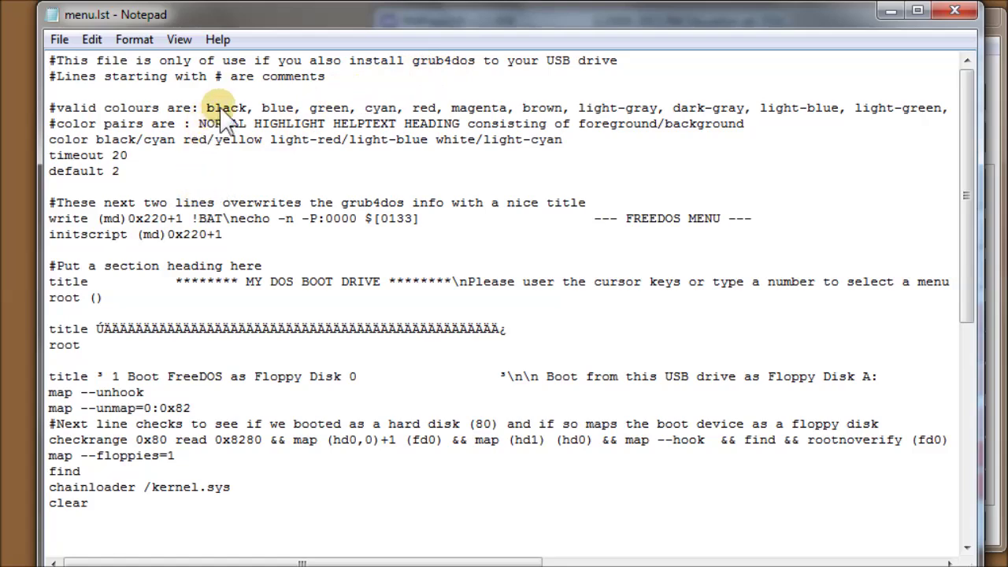
Close the grub4dos menu.lst file in Notepad to get back to RMPrepUSB
{"action": "left_click", "coordinate": [955, 11]}
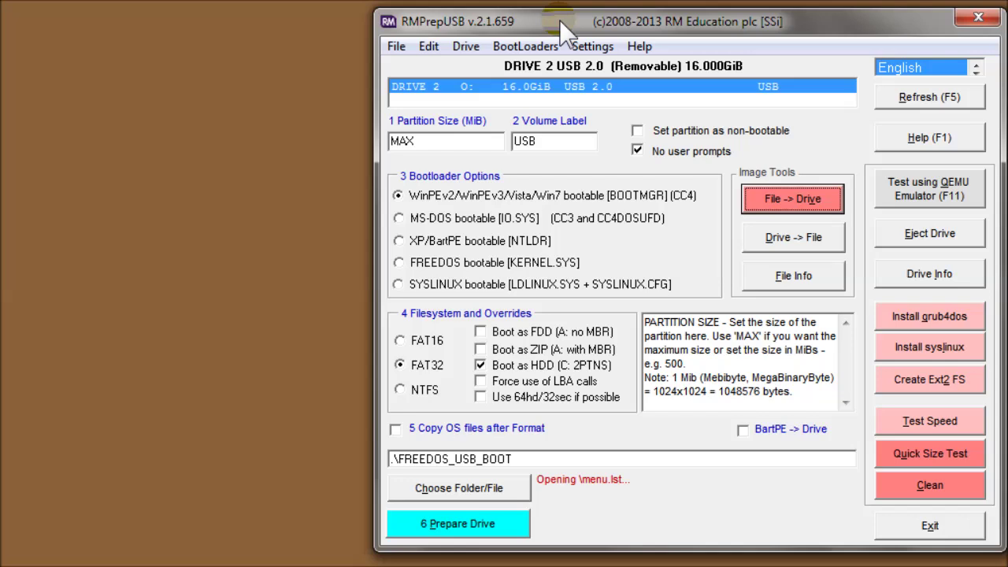
{"action": "left_click", "coordinate": [432, 51]}
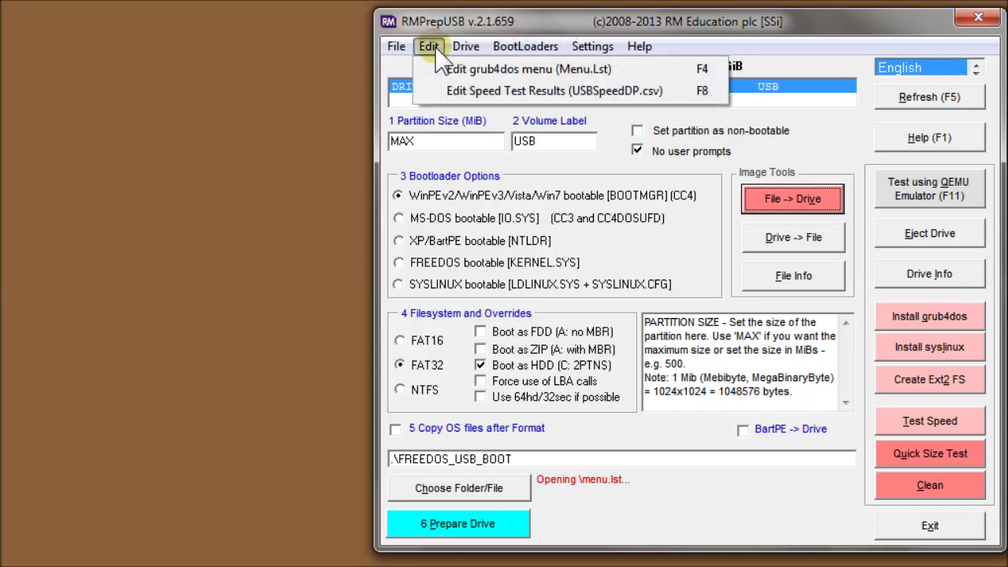
{"action": "left_click", "coordinate": [466, 92]}
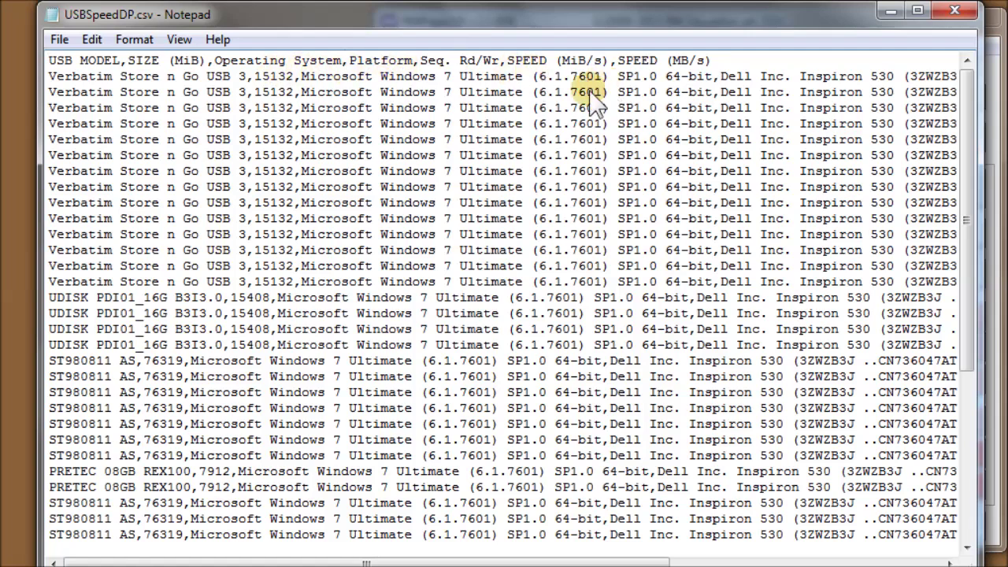
{"action": "left_click", "coordinate": [954, 11]}
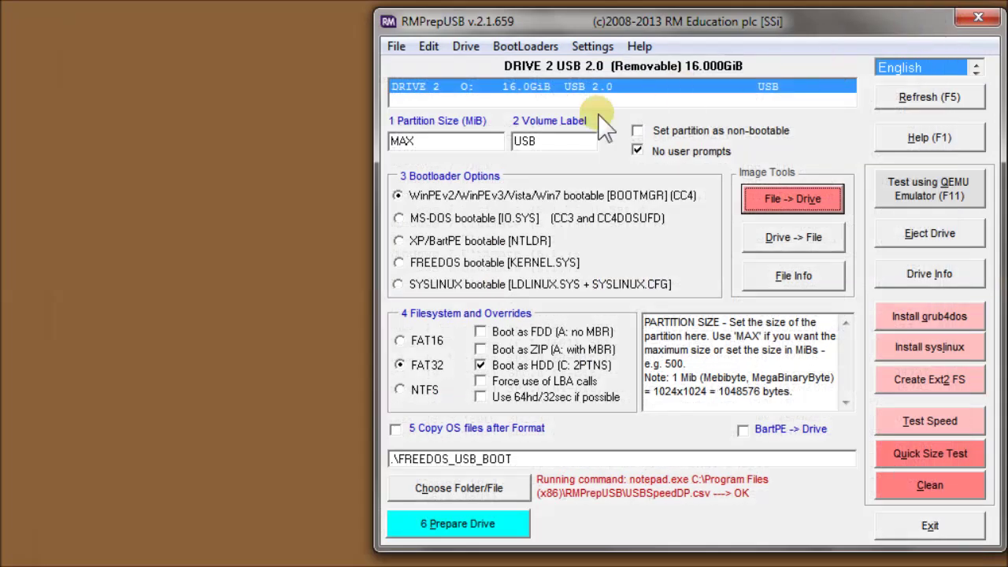
{"action": "left_click", "coordinate": [466, 47]}
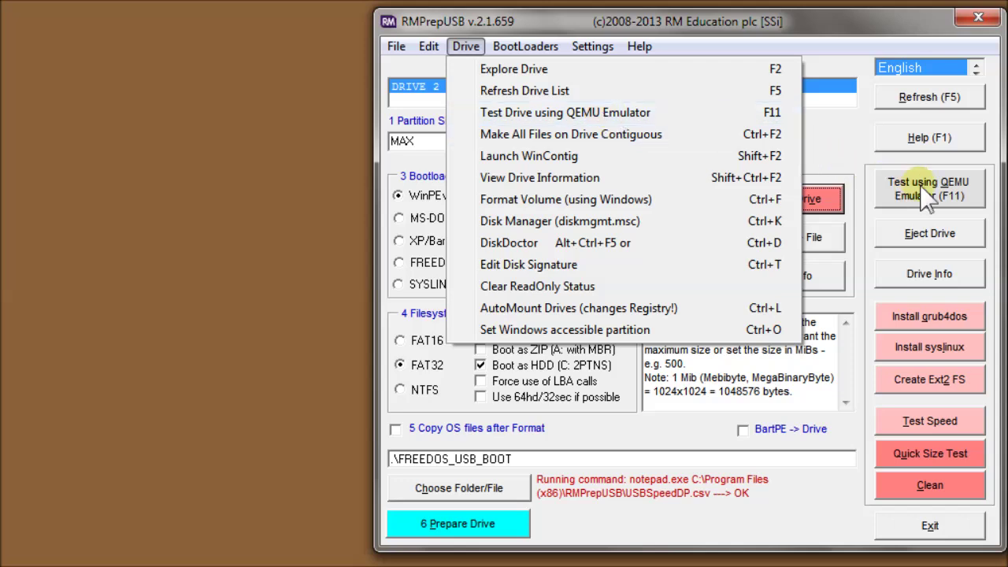
Launch WinContig on the O: USB drive and move its window up and right
{"action": "left_click", "coordinate": [533, 157]}
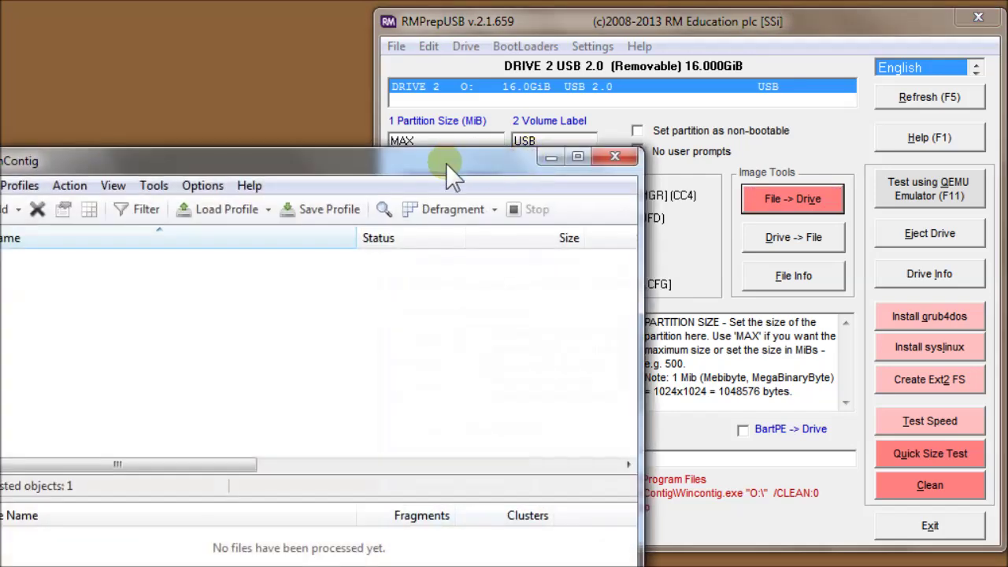
{"action": "left_click_drag", "start_coordinate": [443, 162], "coordinate": [633, 14]}
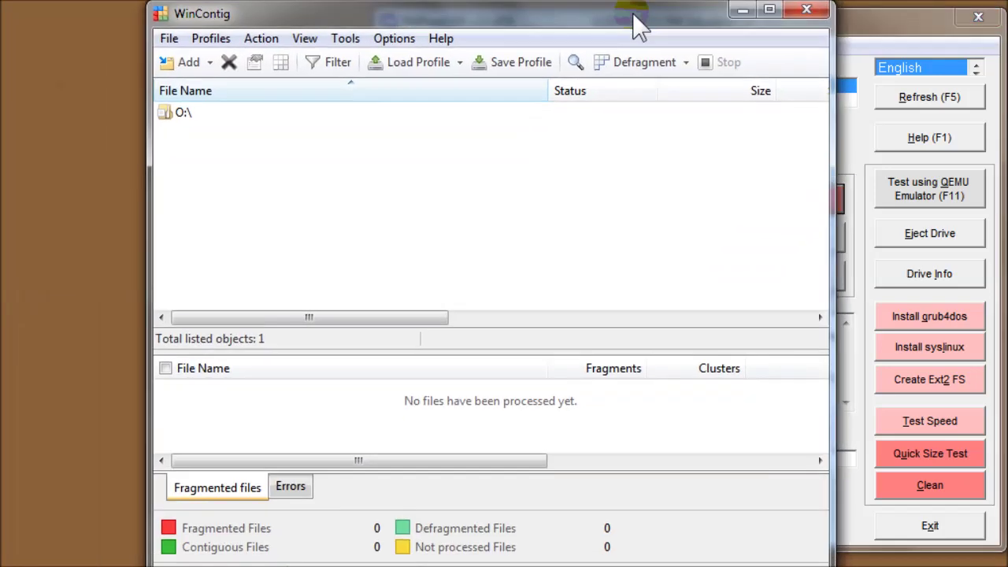
Select the O:\ entry in WinContig, then close the defragmenter
{"action": "left_click", "coordinate": [181, 118]}
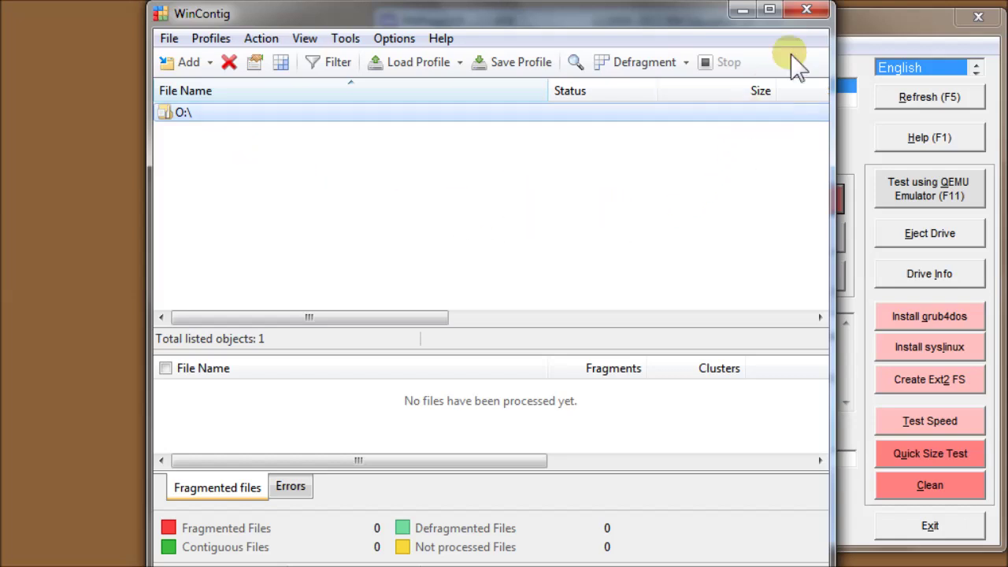
{"action": "left_click", "coordinate": [798, 13]}
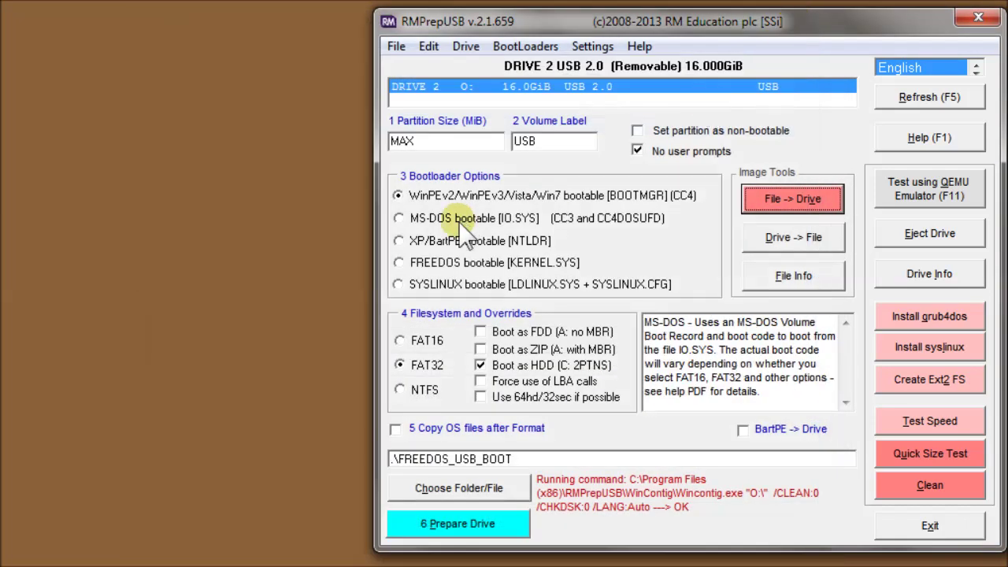
Open the Windows Format dialog for the USB (O:) volume from the Drive menu
{"action": "left_click", "coordinate": [465, 45]}
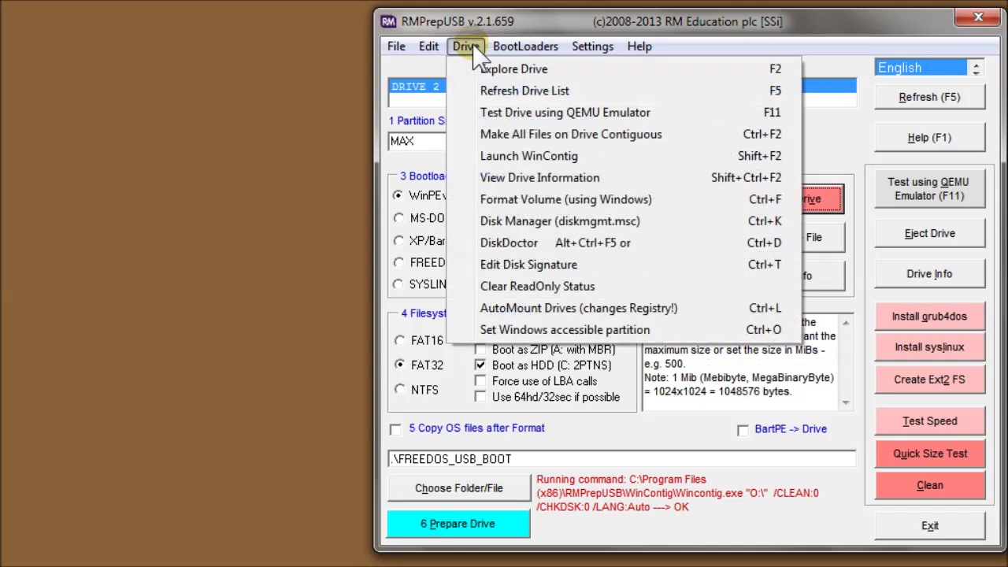
{"action": "left_click", "coordinate": [514, 202]}
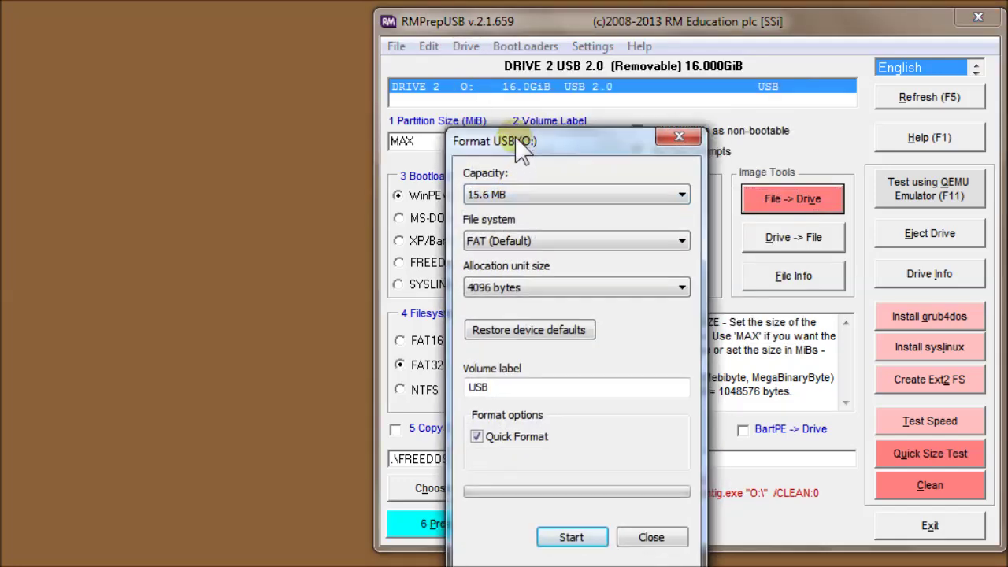
Try exFAT, revert the file system to FAT (Default), and close Format USB (O:) without formatting
{"action": "left_click_drag", "start_coordinate": [520, 146], "coordinate": [452, 100]}
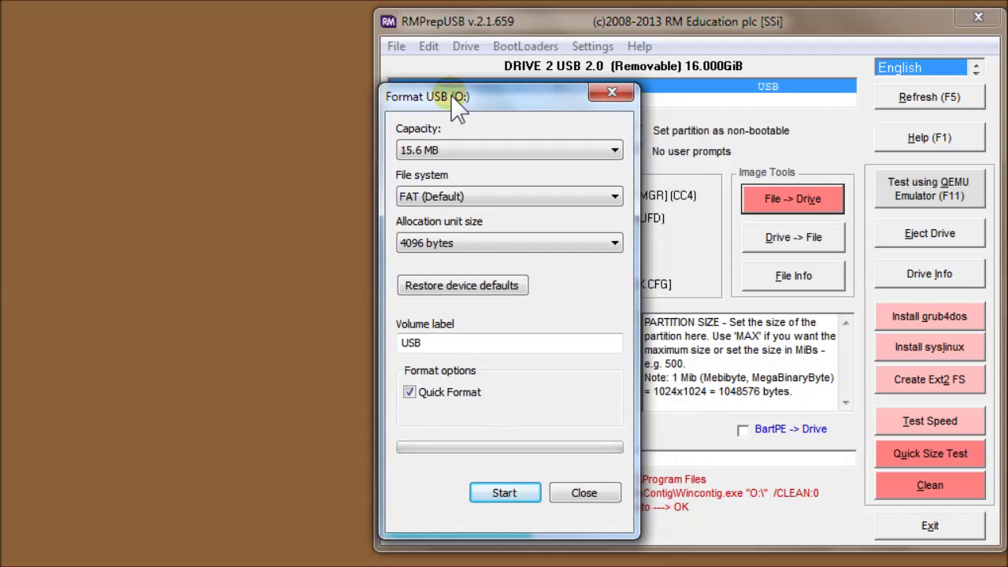
{"action": "left_click", "coordinate": [415, 198]}
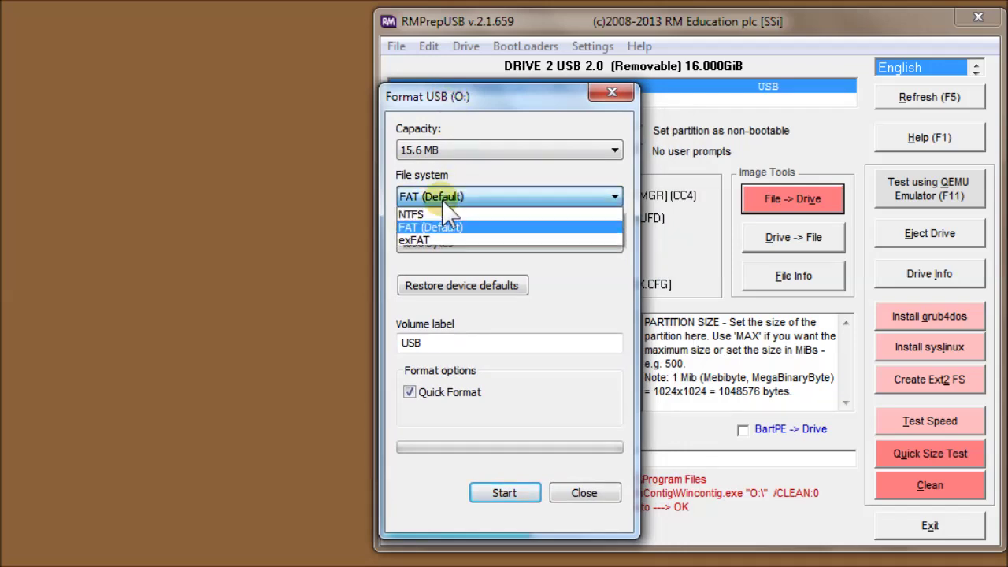
{"action": "left_click", "coordinate": [430, 240]}
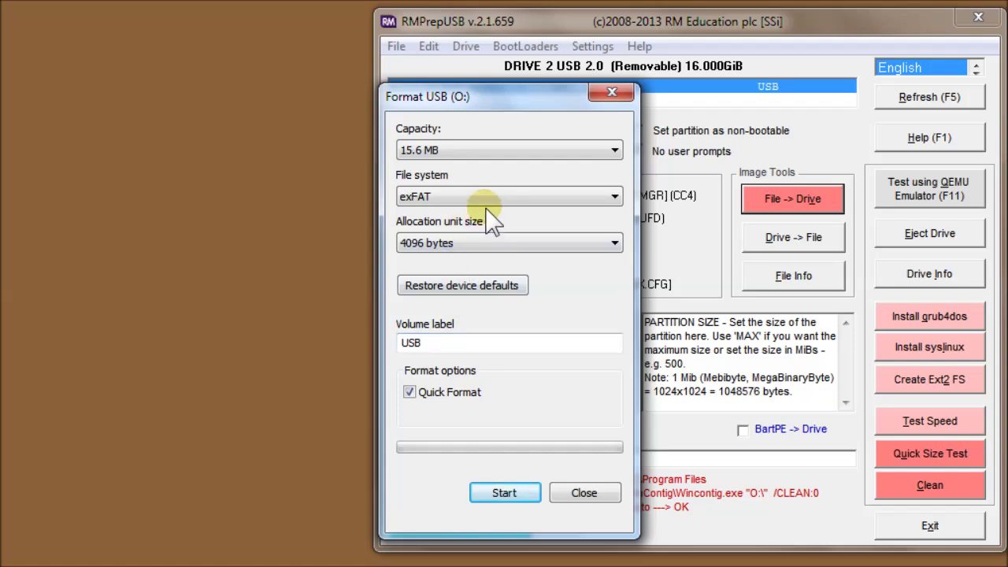
{"action": "left_click", "coordinate": [613, 197]}
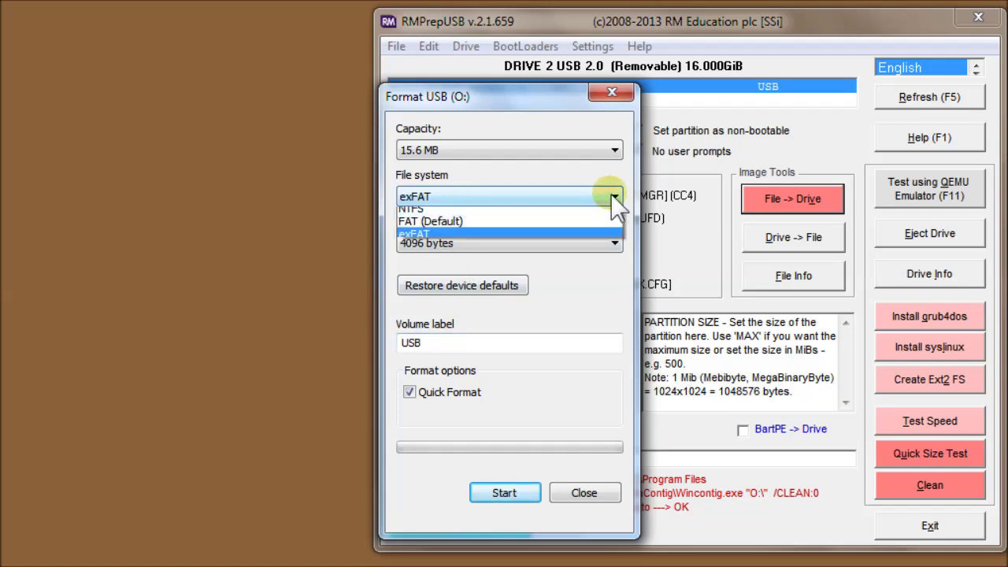
{"action": "left_click", "coordinate": [570, 228]}
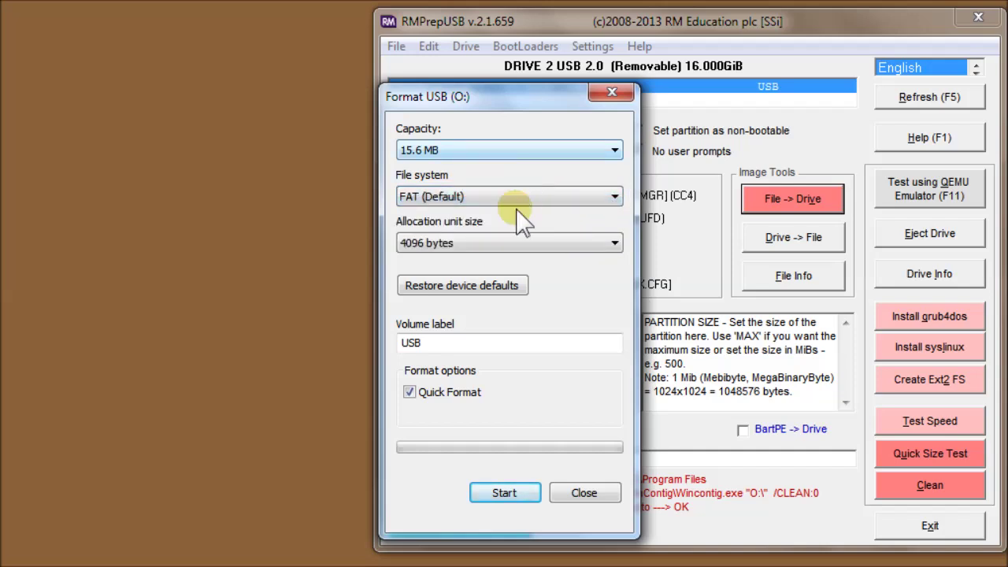
{"action": "left_click", "coordinate": [584, 493]}
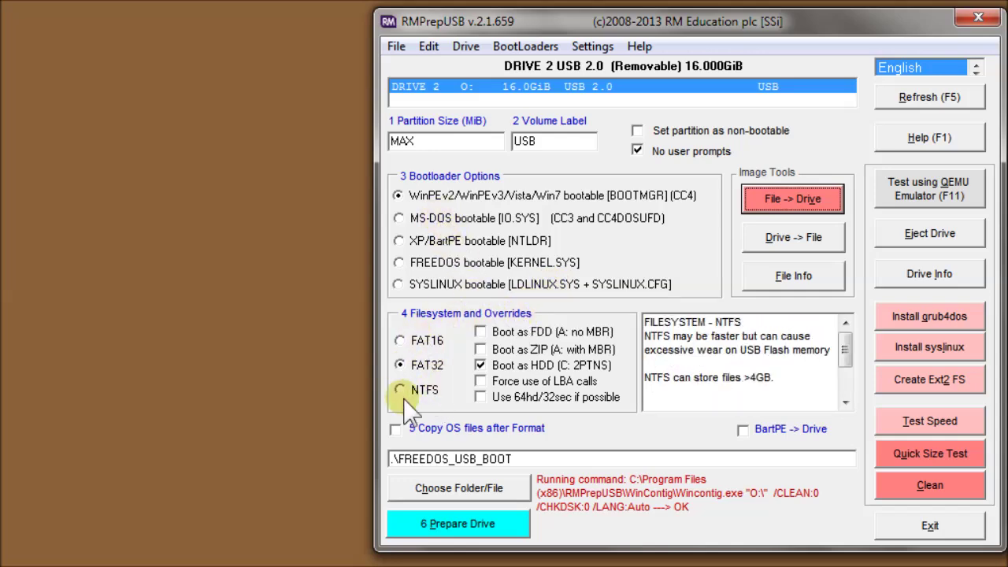
Launch Disk Management (diskmgmt.msc) from the Drive menu and move its window right
{"action": "left_click", "coordinate": [465, 46]}
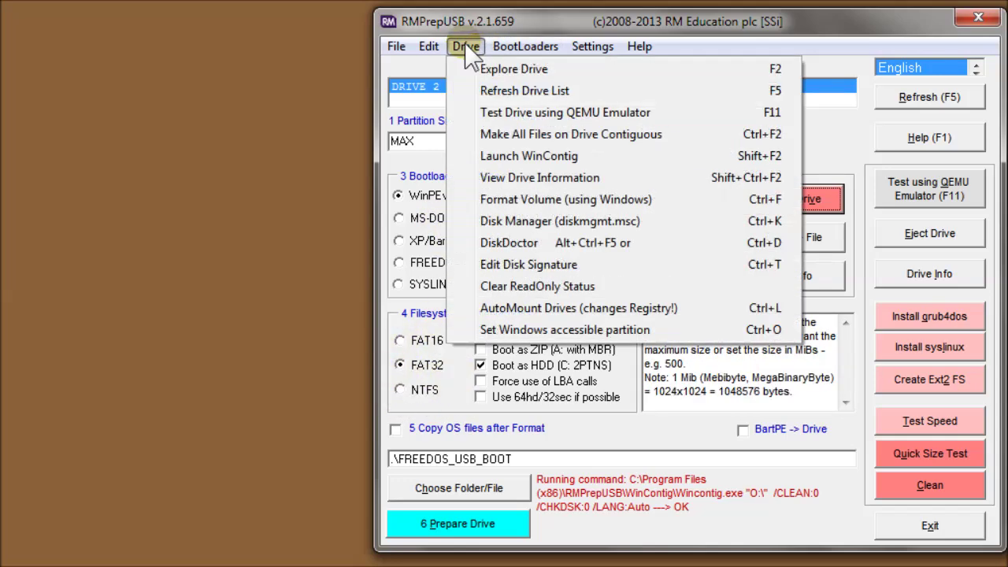
{"action": "left_click", "coordinate": [509, 221]}
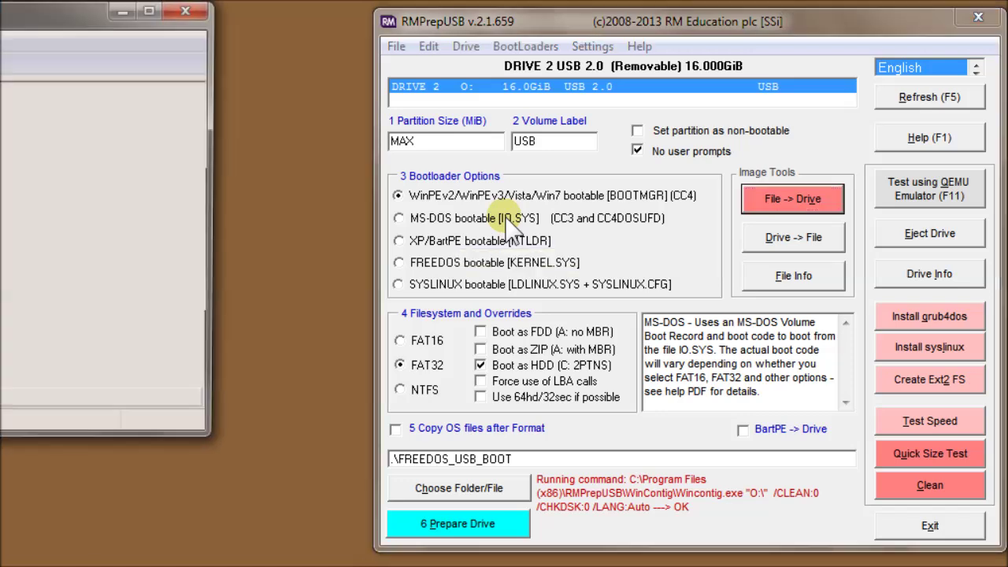
{"action": "left_click_drag", "start_coordinate": [74, 19], "coordinate": [590, 29]}
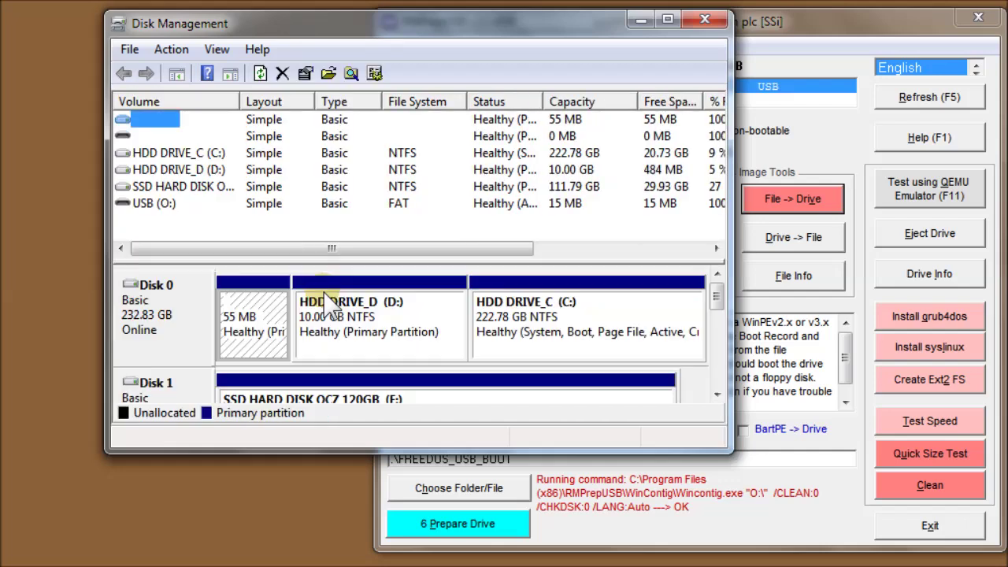
Scroll down to removable Disk 2, select it, then close Disk Management
{"action": "mouse_move", "coordinate": [716, 296]}
{"action": "left_mouse_down"}
{"action": "mouse_move", "coordinate": [715, 367]}
{"action": "mouse_move", "coordinate": [715, 313]}
{"action": "left_mouse_up"}
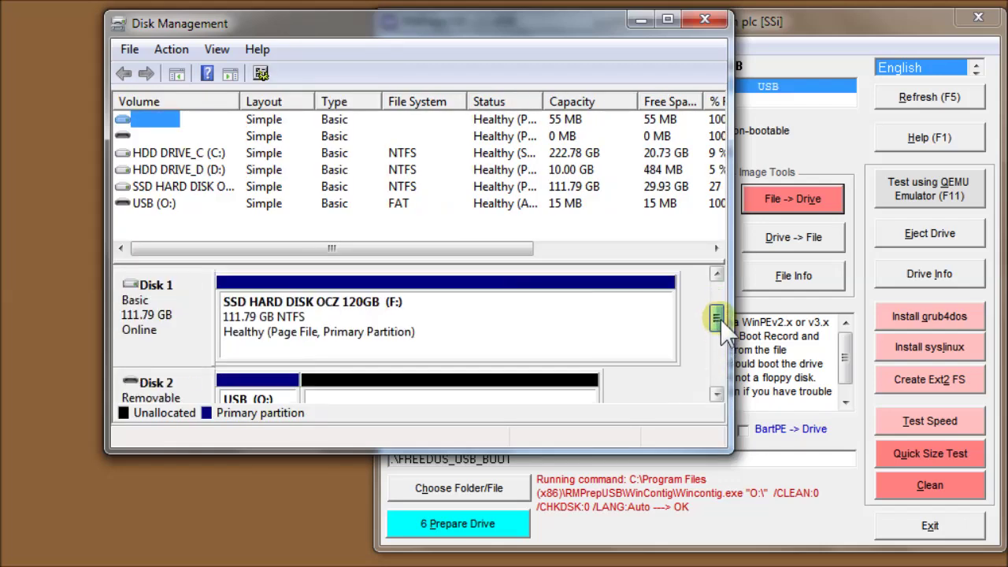
{"action": "left_click", "coordinate": [713, 334]}
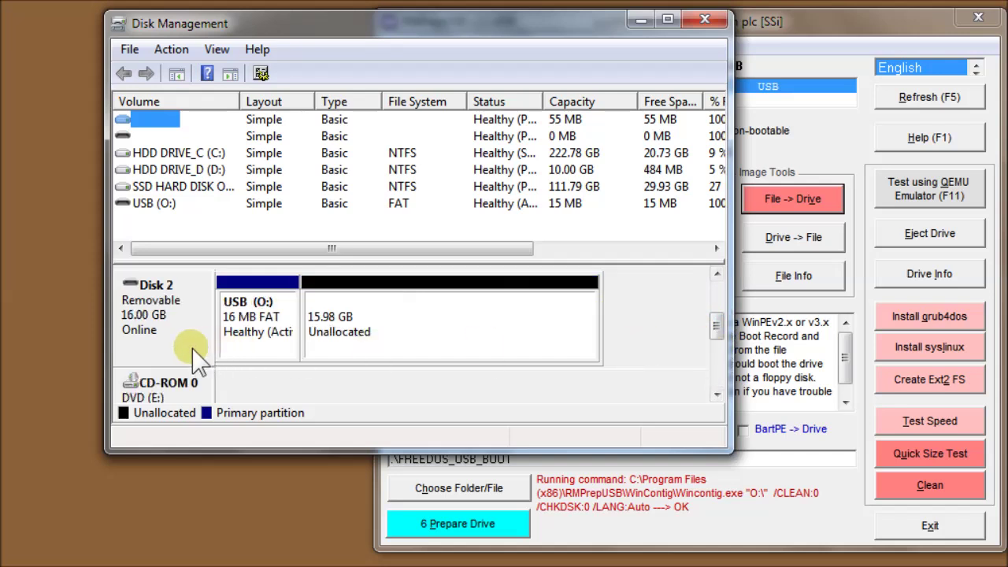
{"action": "left_click", "coordinate": [168, 345]}
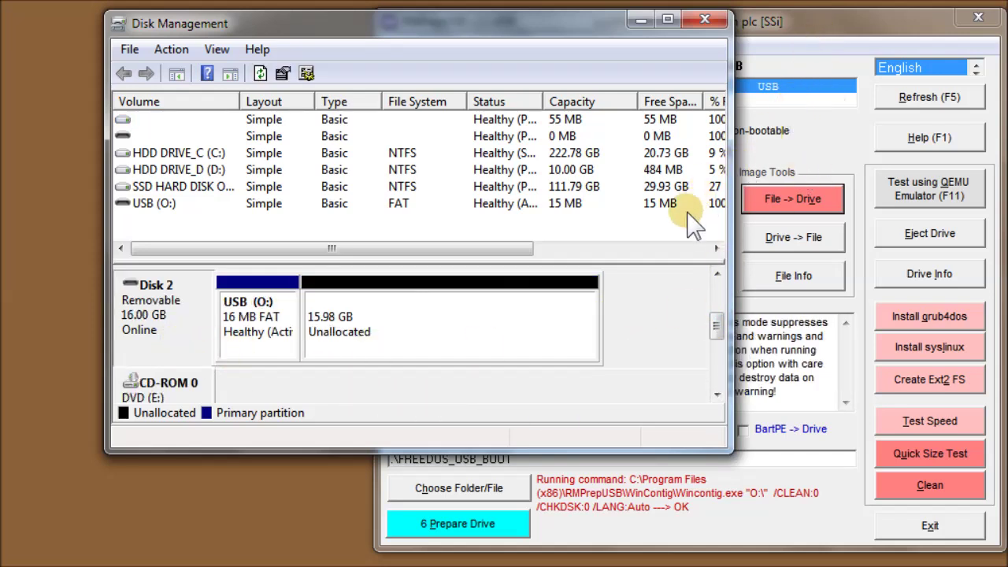
{"action": "left_click", "coordinate": [706, 19]}
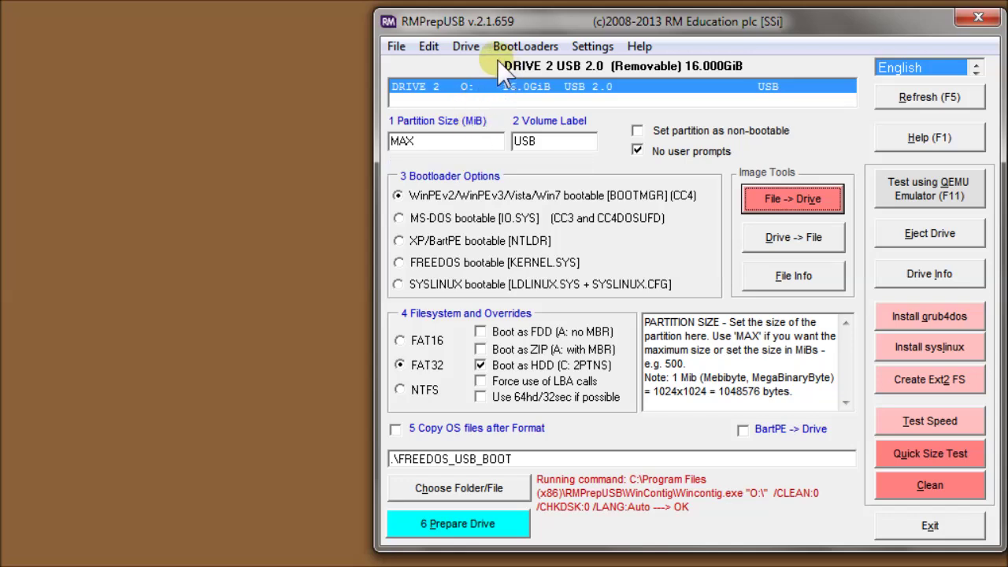
Open the DiskDoctor sector tool (Ctrl+D) from the Drive menu
{"action": "left_click", "coordinate": [465, 48]}
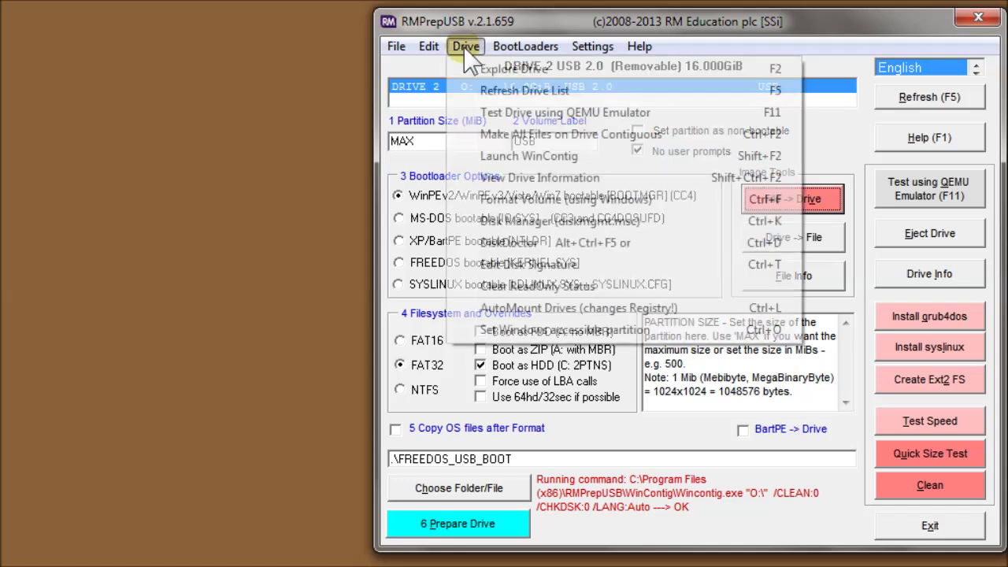
{"action": "left_click", "coordinate": [498, 244]}
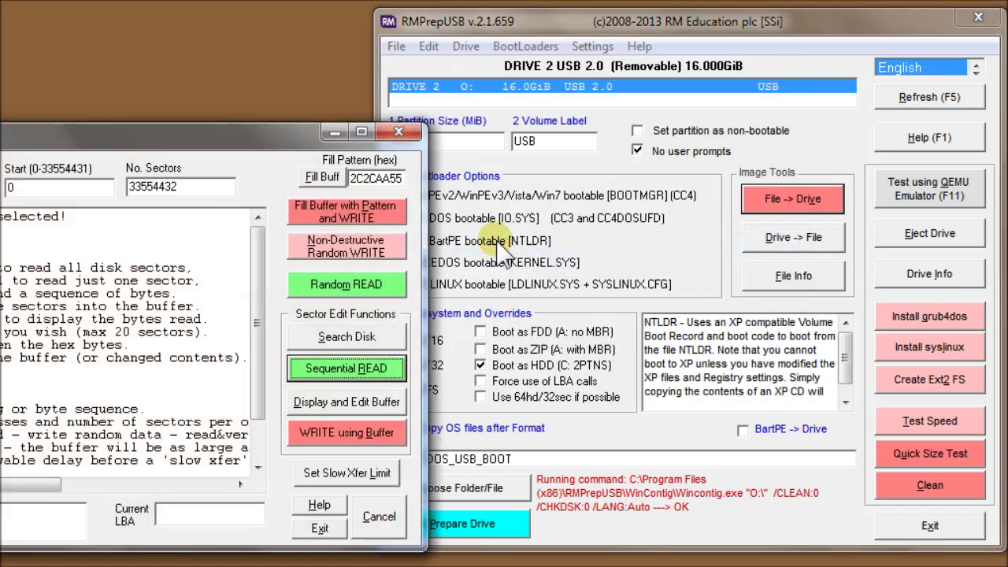
Centre the DiskDoctor window and confirm Drive 2, Start sector 0, 33554432 sectors
{"action": "left_click_drag", "start_coordinate": [241, 142], "coordinate": [549, 35]}
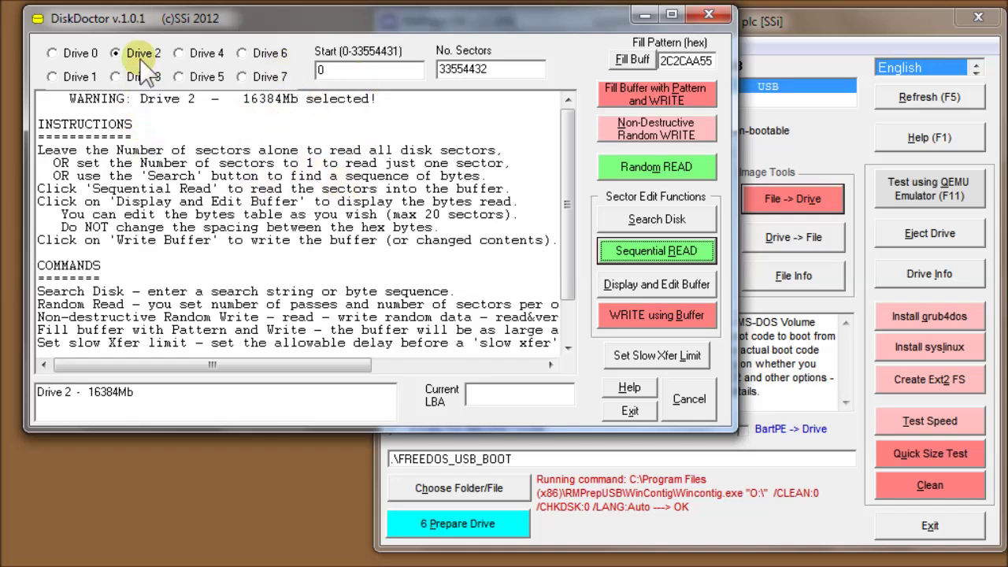
{"action": "left_click_drag", "start_coordinate": [181, 17], "coordinate": [285, 139]}
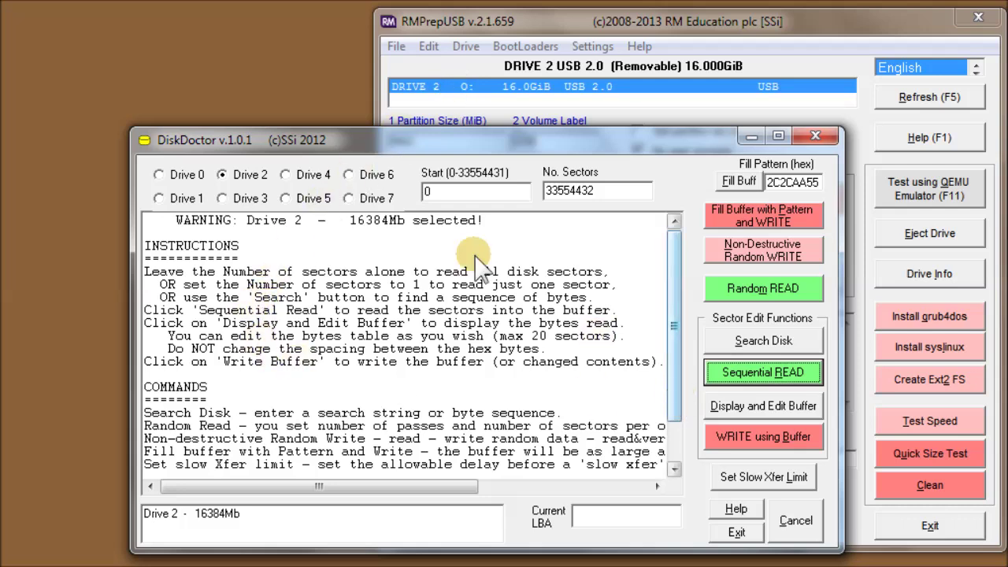
{"action": "left_click", "coordinate": [429, 192]}
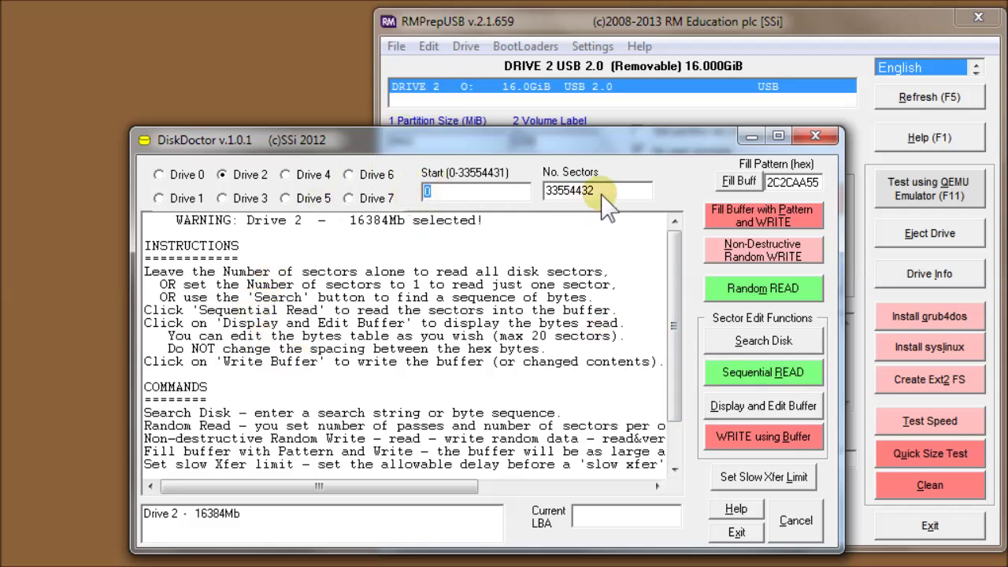
{"action": "left_click_drag", "start_coordinate": [597, 191], "coordinate": [544, 191]}
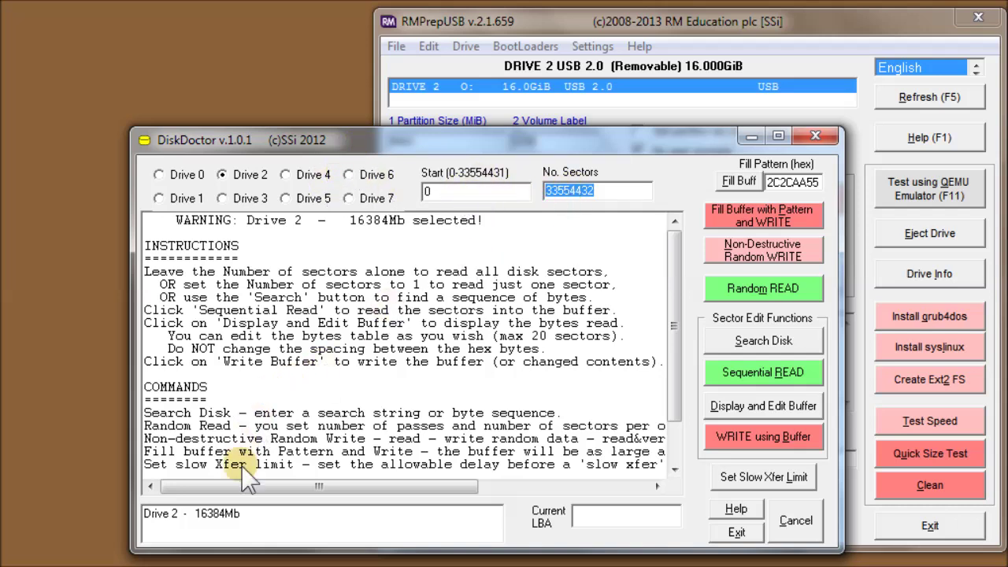
{"action": "left_click", "coordinate": [622, 192]}
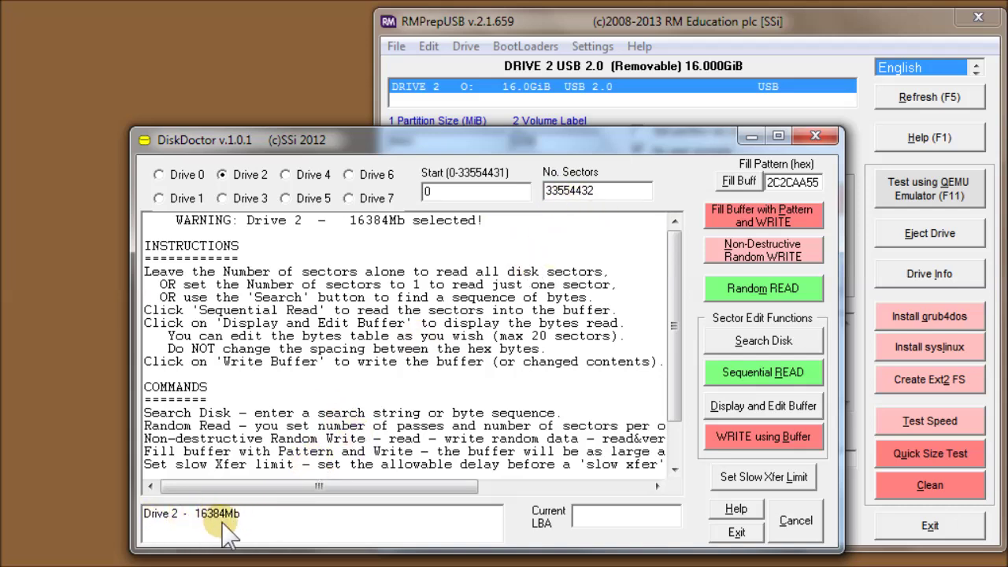
{"action": "mouse_move", "coordinate": [221, 524]}
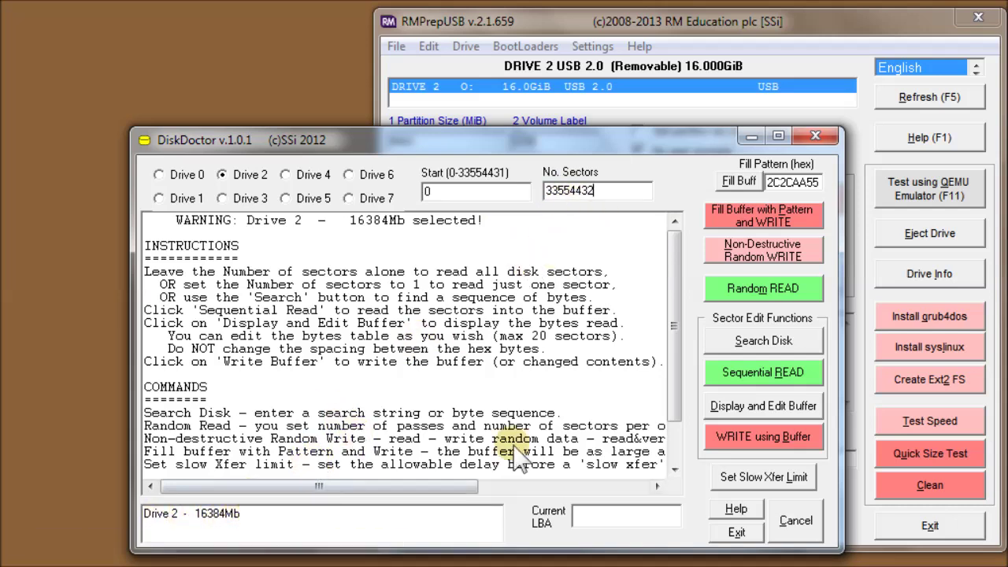
Start a Sequential READ of Drive 2, then cancel it at about 2 percent
{"action": "left_click", "coordinate": [736, 377]}
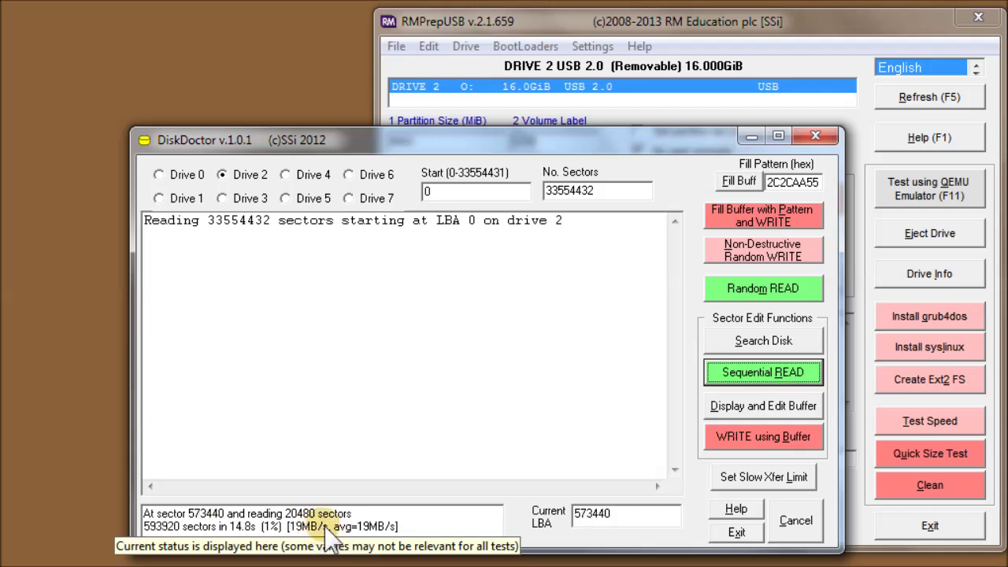
{"action": "left_click_drag", "start_coordinate": [299, 528], "coordinate": [295, 526]}
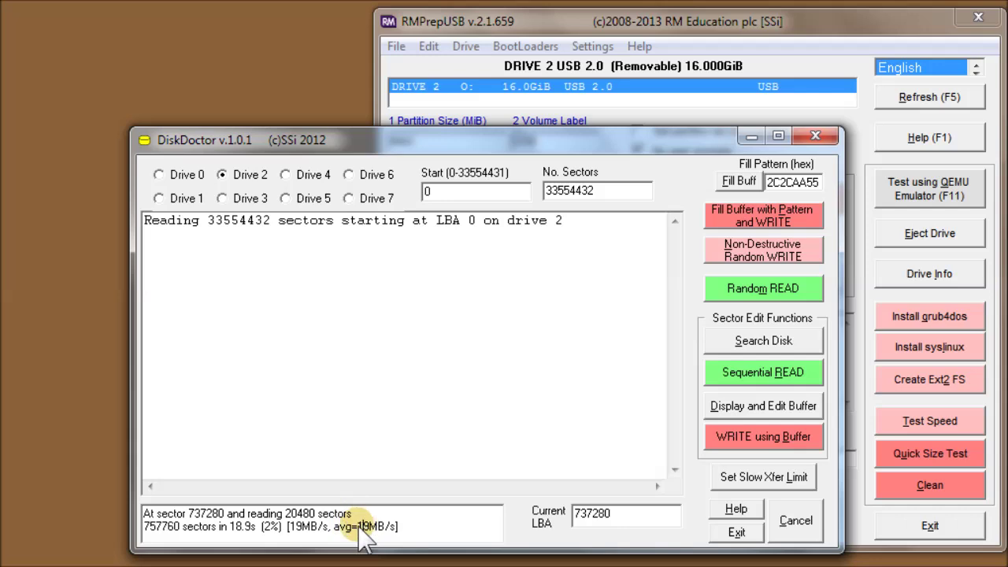
{"action": "left_click", "coordinate": [796, 526]}
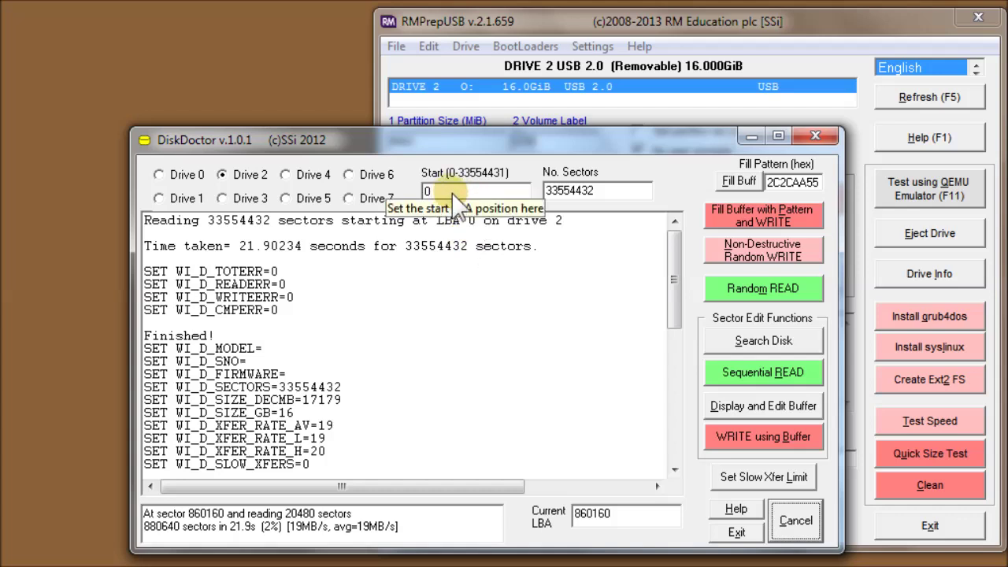
Read 1 sector from start 0 of Drive 2 and display the buffer with its partition table
{"action": "double_click", "coordinate": [587, 191]}
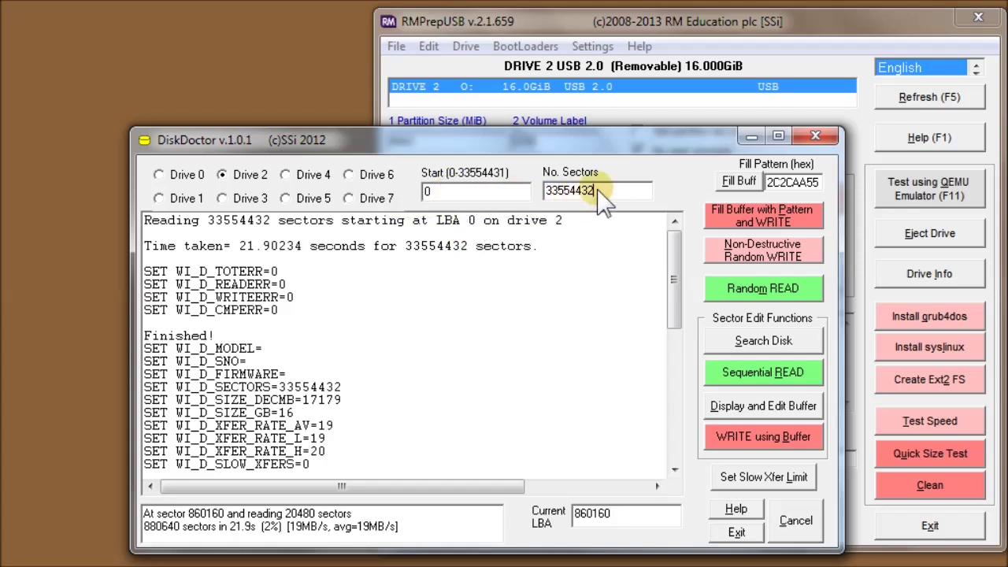
{"action": "type", "text": "1"}
{"action": "left_click", "coordinate": [440, 191]}
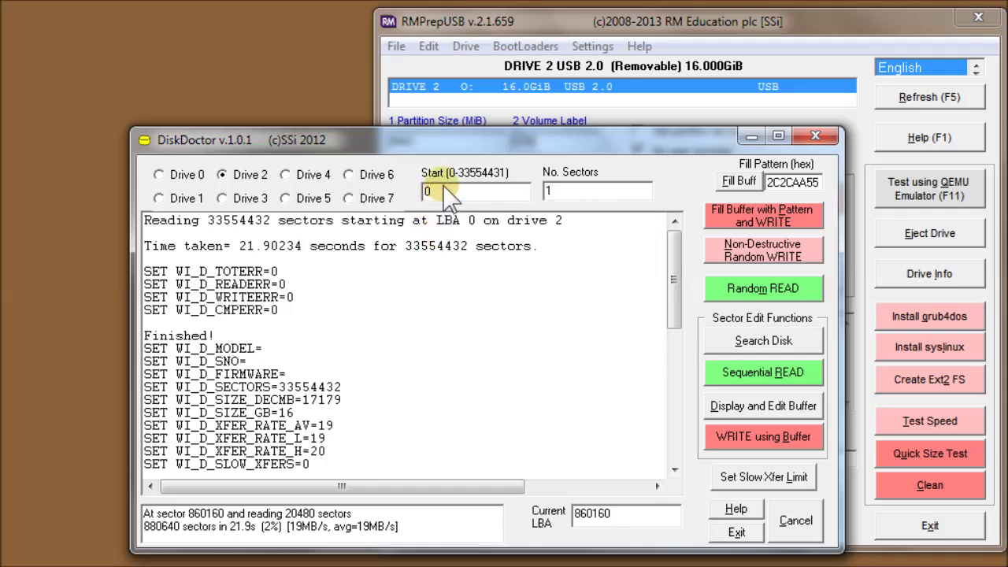
{"action": "left_click", "coordinate": [746, 375]}
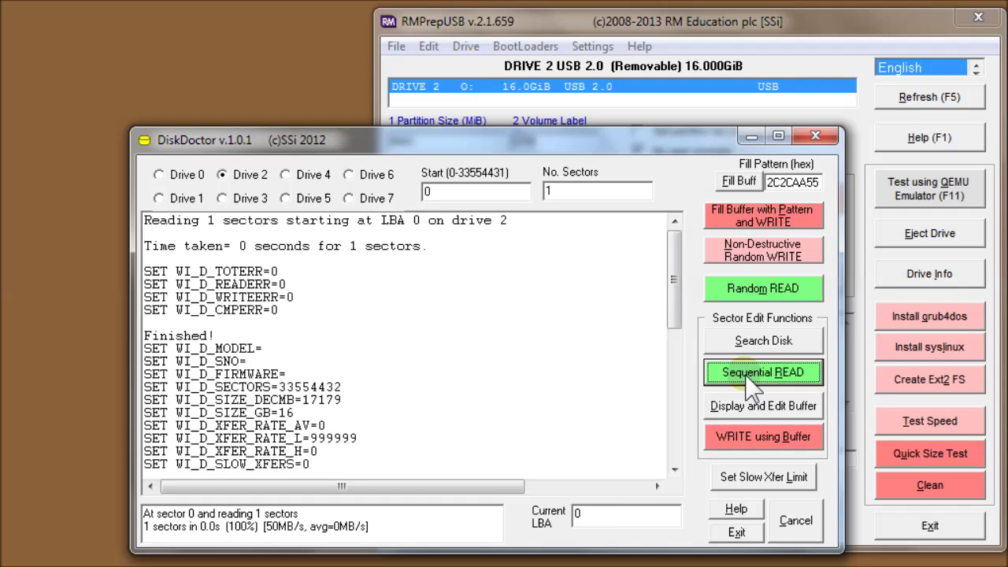
{"action": "left_click_drag", "start_coordinate": [673, 288], "coordinate": [653, 254]}
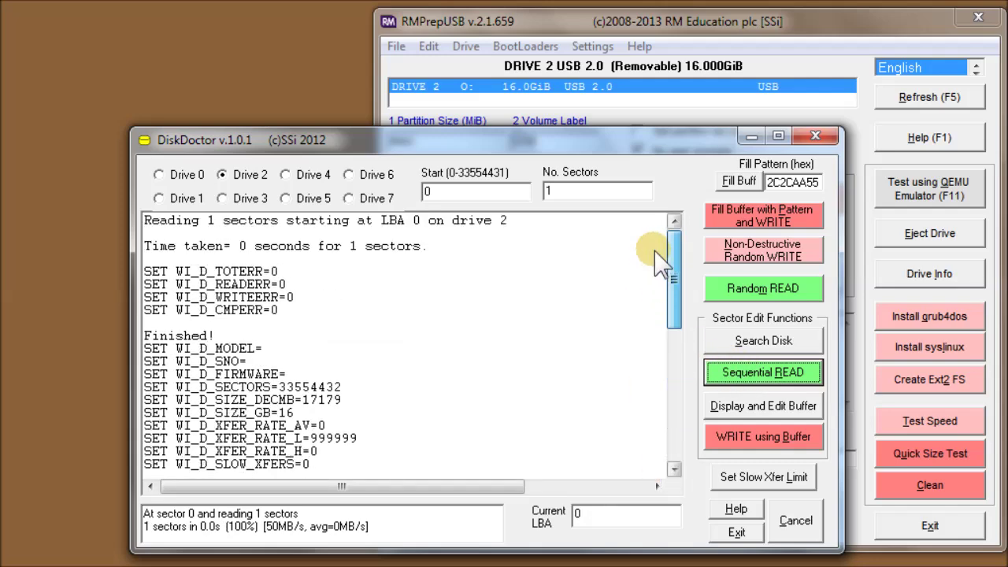
{"action": "left_click", "coordinate": [752, 411]}
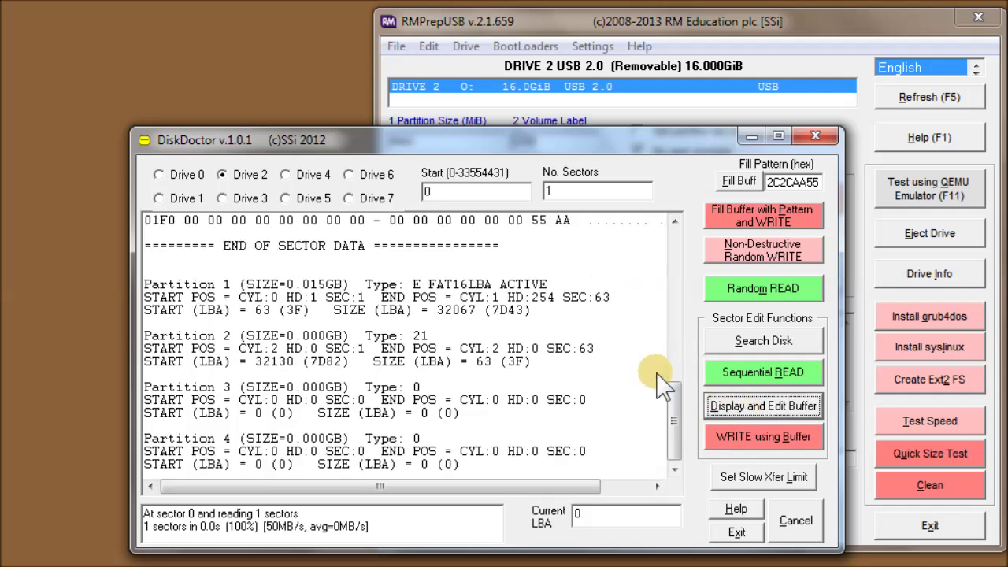
Scroll the sector 0 dump, highlighting the END OF SECTOR DATA line and EDIT SECTOR DATA heading
{"action": "left_click_drag", "start_coordinate": [669, 412], "coordinate": [665, 272]}
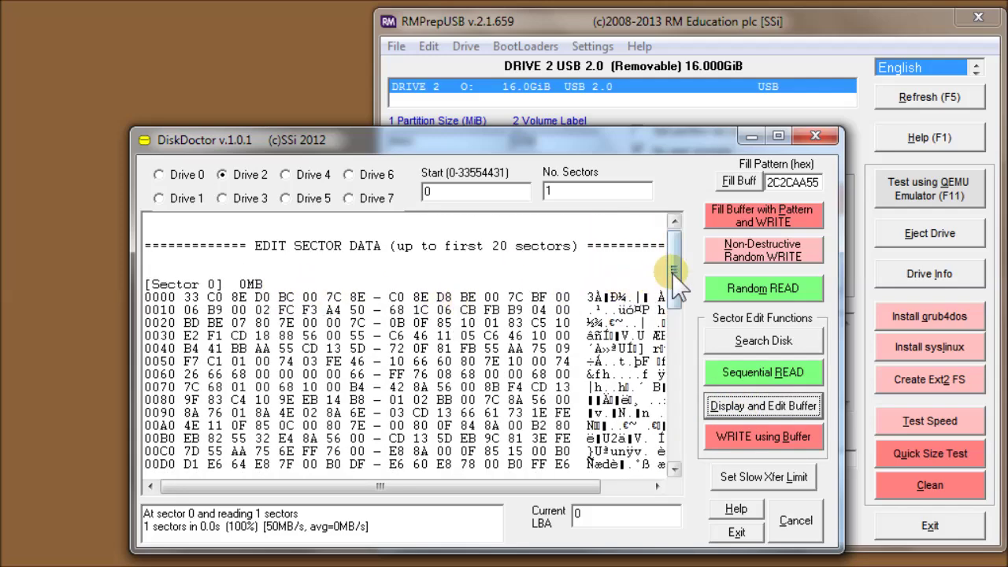
{"action": "left_click_drag", "start_coordinate": [675, 270], "coordinate": [672, 329]}
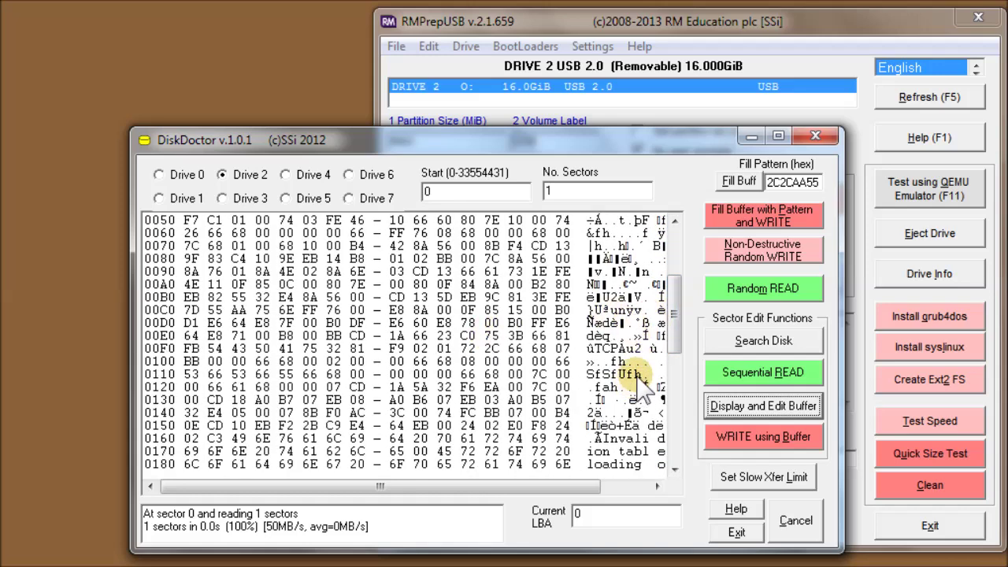
{"action": "left_click_drag", "start_coordinate": [675, 333], "coordinate": [675, 378]}
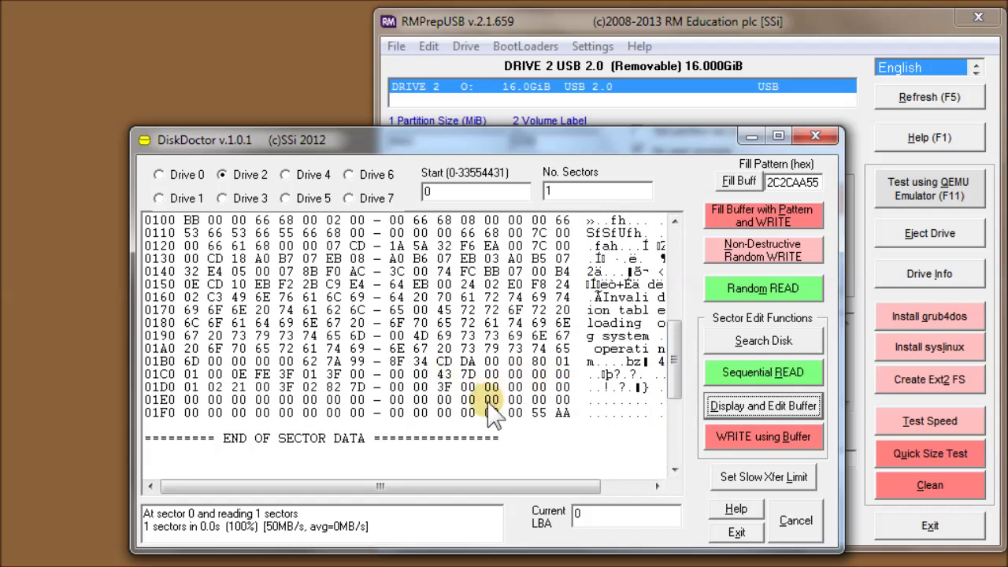
{"action": "left_click_drag", "start_coordinate": [221, 440], "coordinate": [354, 449]}
{"action": "left_click_drag", "start_coordinate": [675, 361], "coordinate": [673, 272]}
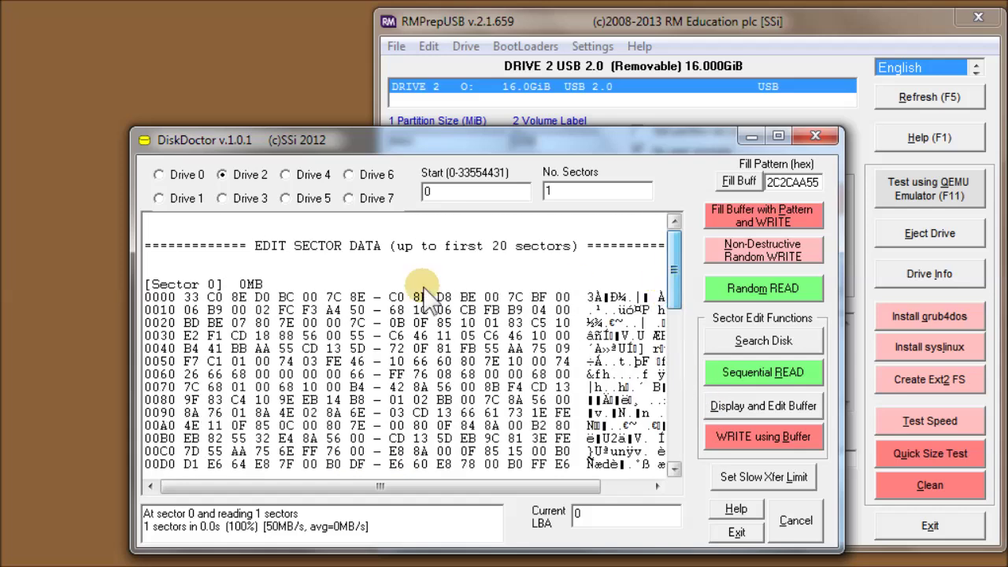
{"action": "left_click_drag", "start_coordinate": [254, 243], "coordinate": [398, 247]}
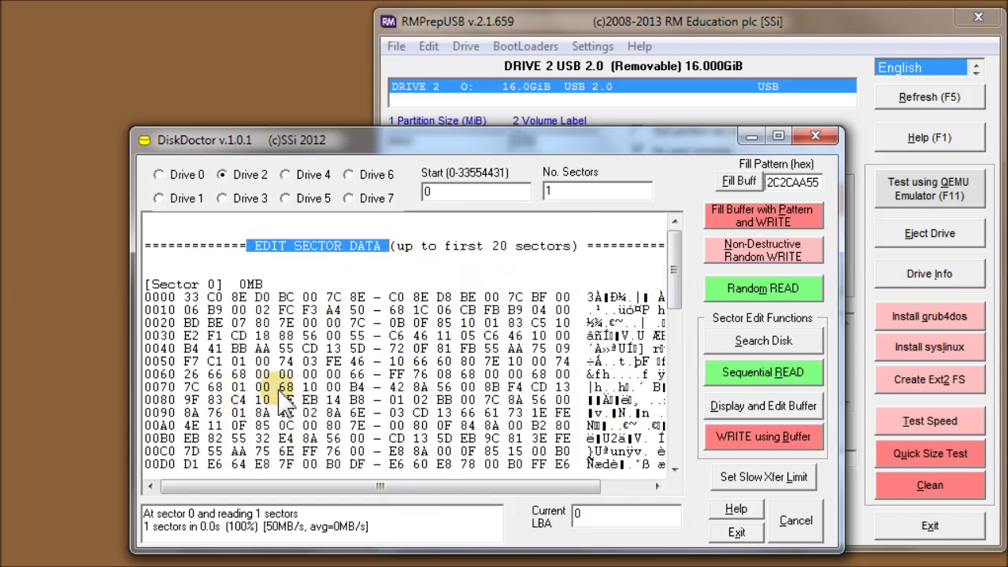
Scroll to row 01B0 and overtype its 80 byte with 00
{"action": "scroll", "coordinate": [670, 252], "scroll_direction": "down", "scroll_amount": 3}
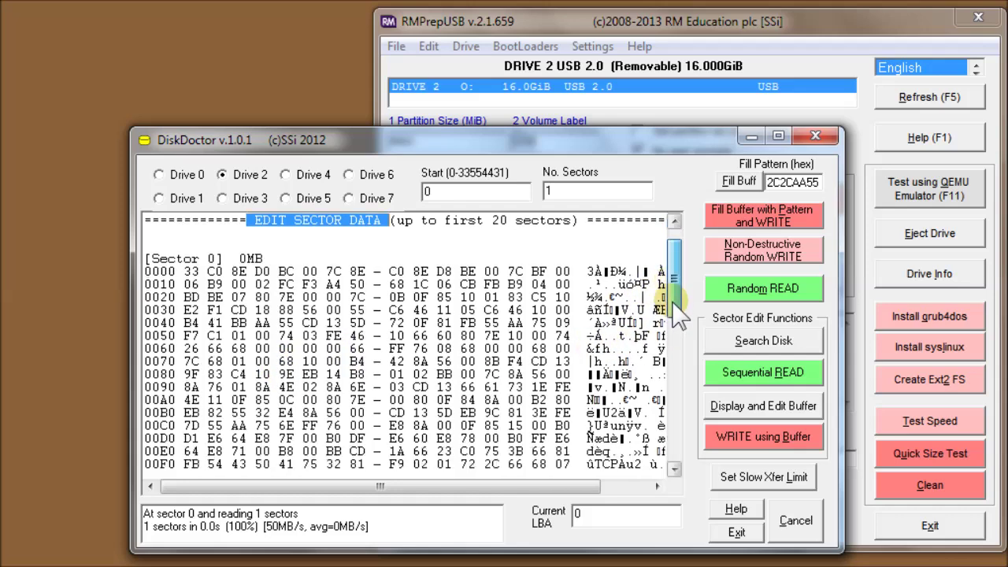
{"action": "scroll", "coordinate": [673, 330], "scroll_direction": "down", "scroll_amount": 5}
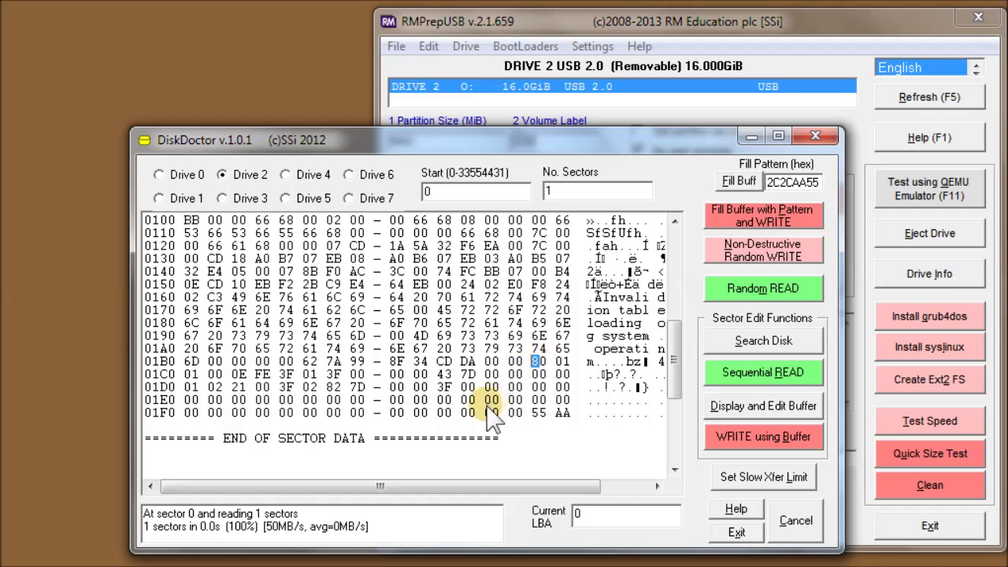
{"action": "left_click", "coordinate": [517, 362]}
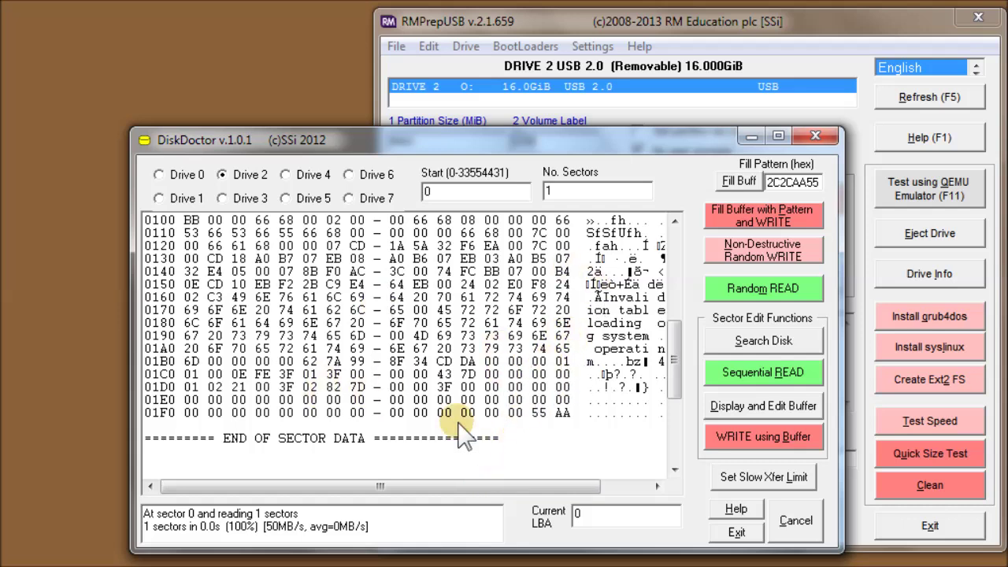
Write the edited buffer to sector 0 of Drive 2, accepting both warnings, then read sector 0 back
{"action": "left_click", "coordinate": [744, 446]}
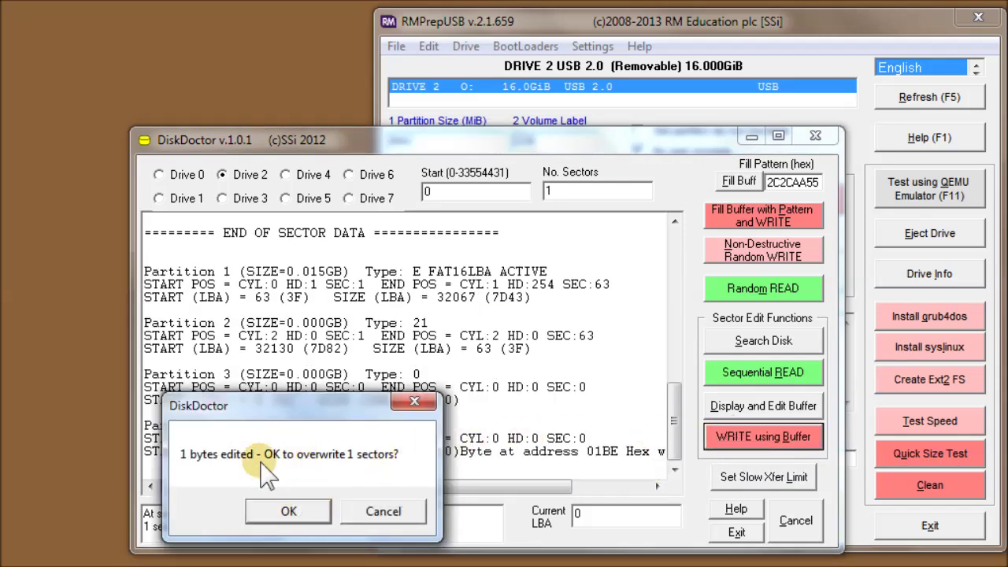
{"action": "left_click", "coordinate": [290, 513]}
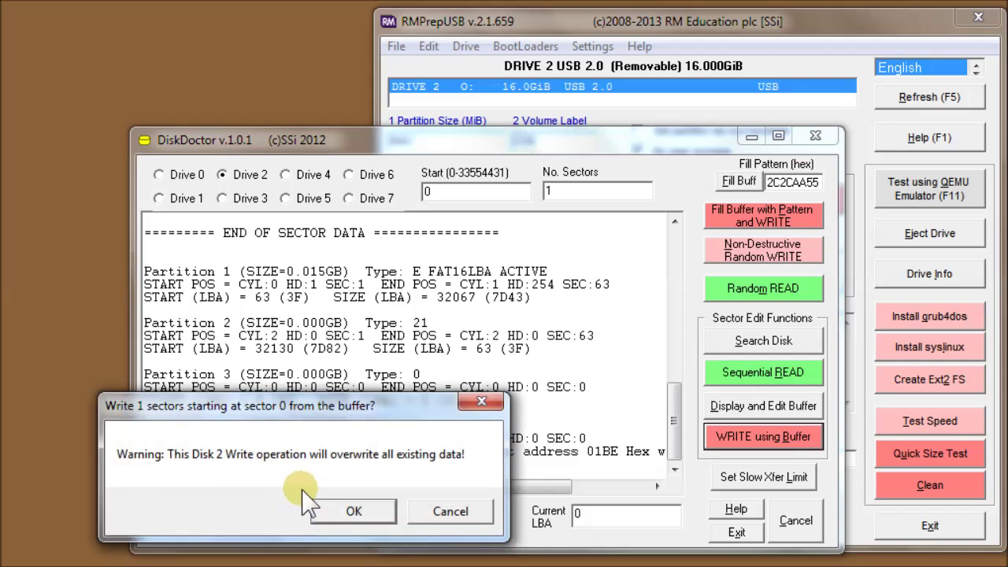
{"action": "left_click", "coordinate": [346, 511]}
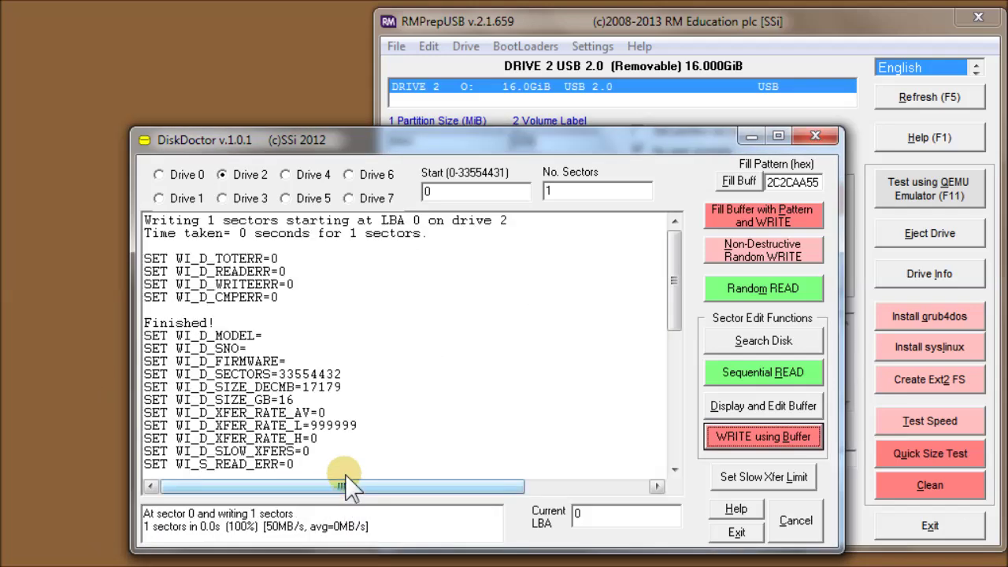
{"action": "left_click_drag", "start_coordinate": [673, 314], "coordinate": [547, 252]}
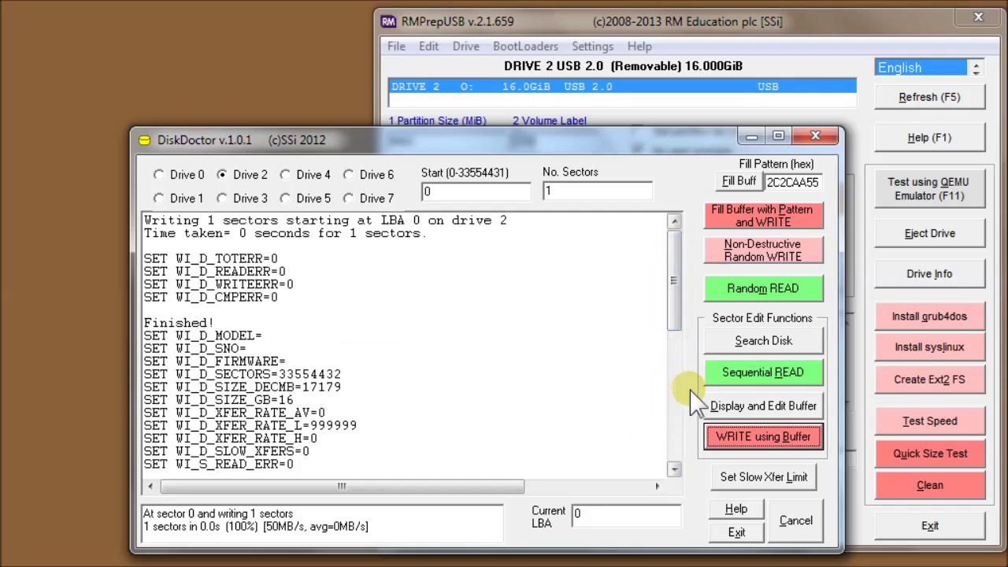
{"action": "left_click", "coordinate": [709, 380]}
Display the re-read sector 0 hex and partition details, scroll up, and bring up Search Disk
{"action": "left_click", "coordinate": [731, 407]}
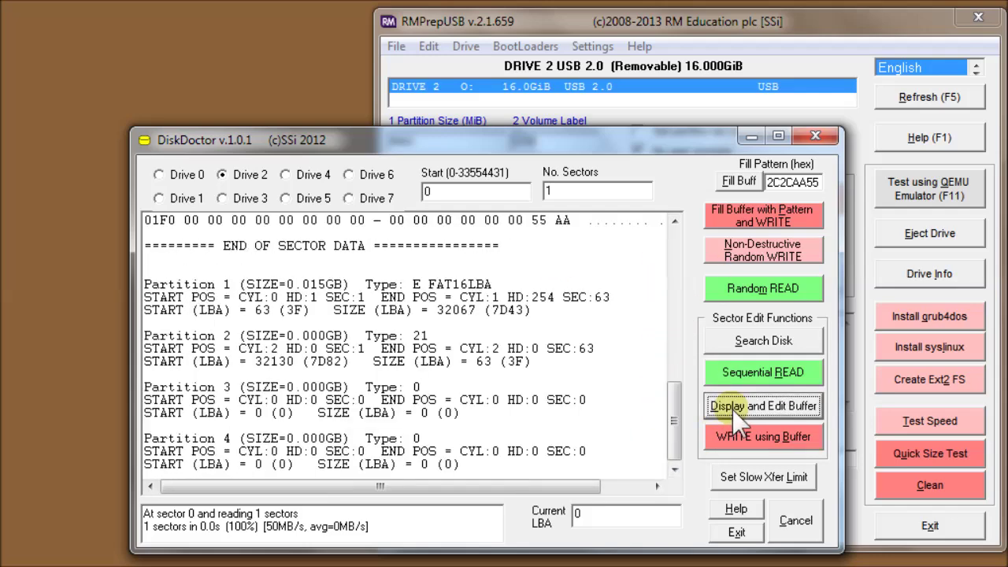
{"action": "left_click_drag", "start_coordinate": [671, 414], "coordinate": [674, 362]}
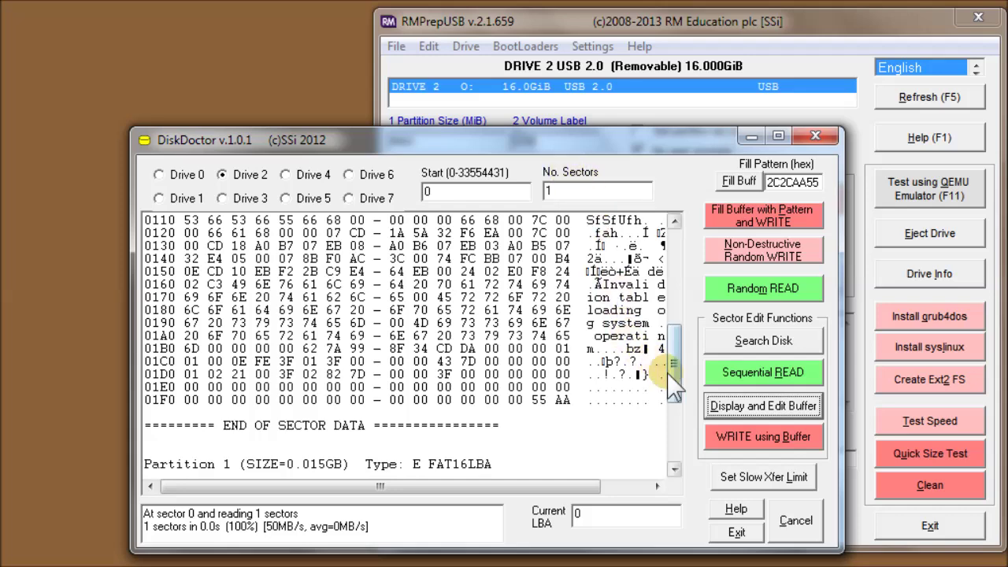
{"action": "left_click", "coordinate": [738, 338]}
{"action": "left_click_drag", "start_coordinate": [385, 230], "coordinate": [477, 238]}
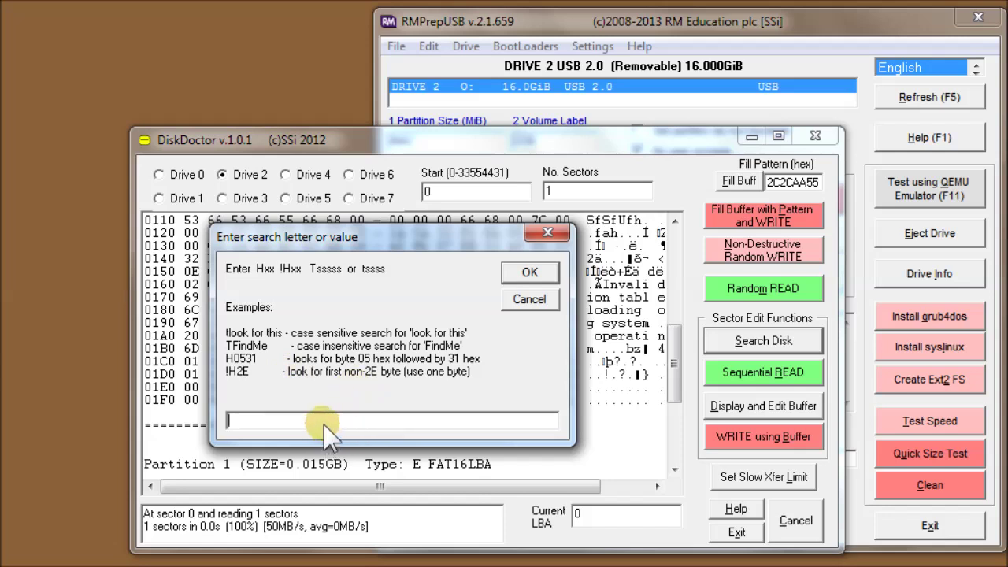
Search for H32e4 and mark the 32 E4 match at address B4 of sector 0
{"action": "left_click_drag", "start_coordinate": [310, 240], "coordinate": [356, 298]}
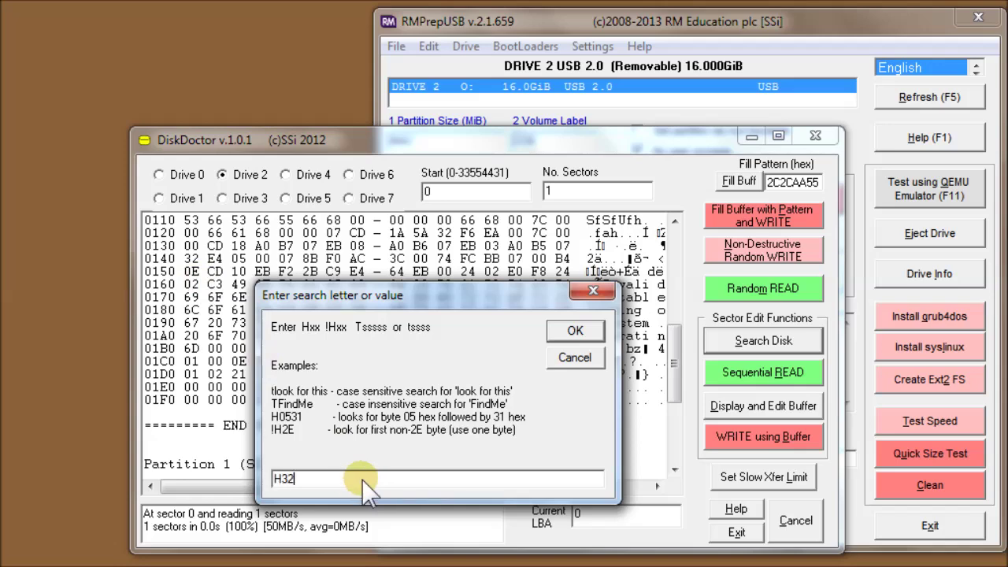
{"action": "left_click", "coordinate": [575, 332]}
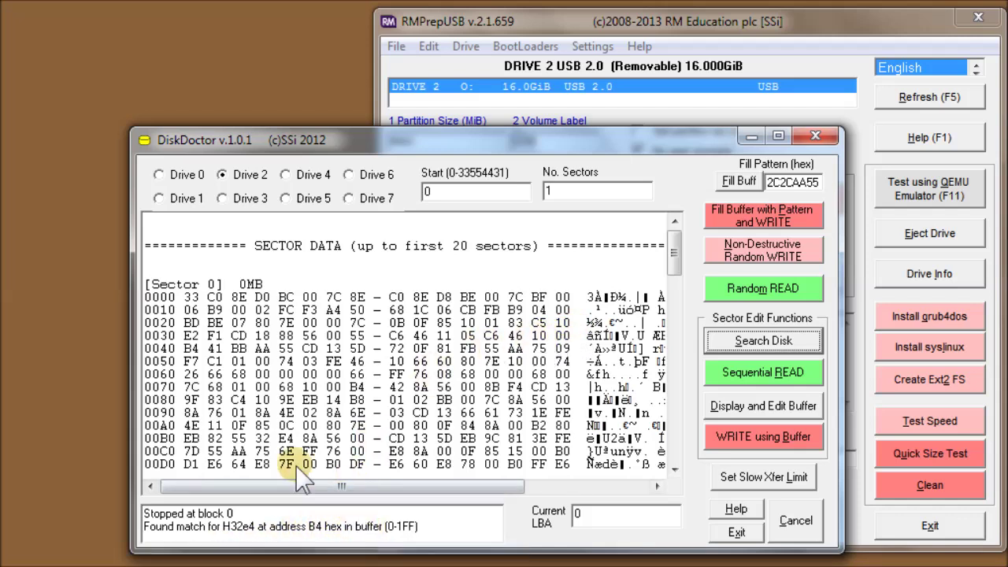
{"action": "left_click_drag", "start_coordinate": [255, 438], "coordinate": [284, 437]}
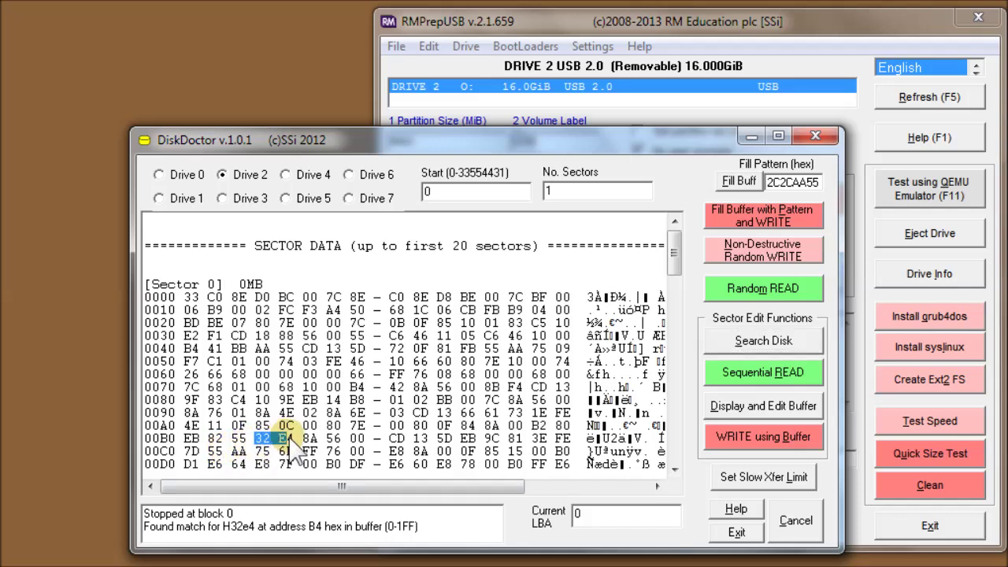
{"action": "left_click", "coordinate": [562, 191]}
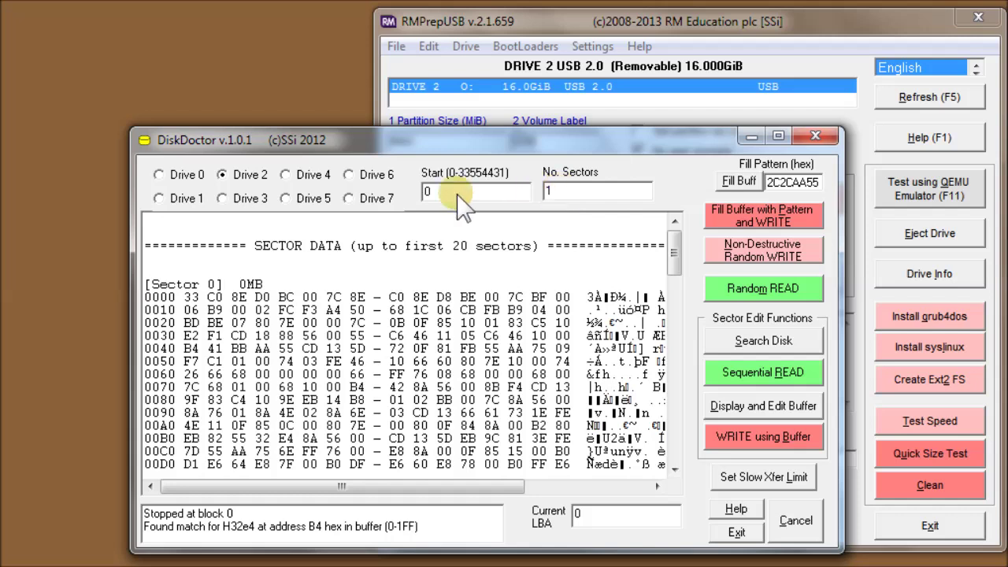
Reselect Drive 2 and set the start sector to 1
{"action": "left_click", "coordinate": [178, 206]}
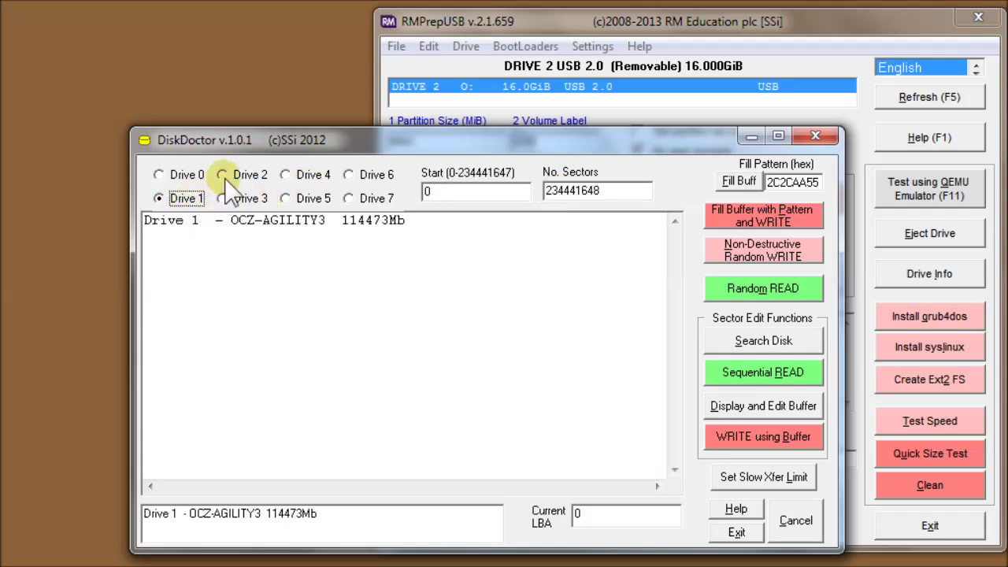
{"action": "left_click", "coordinate": [227, 173]}
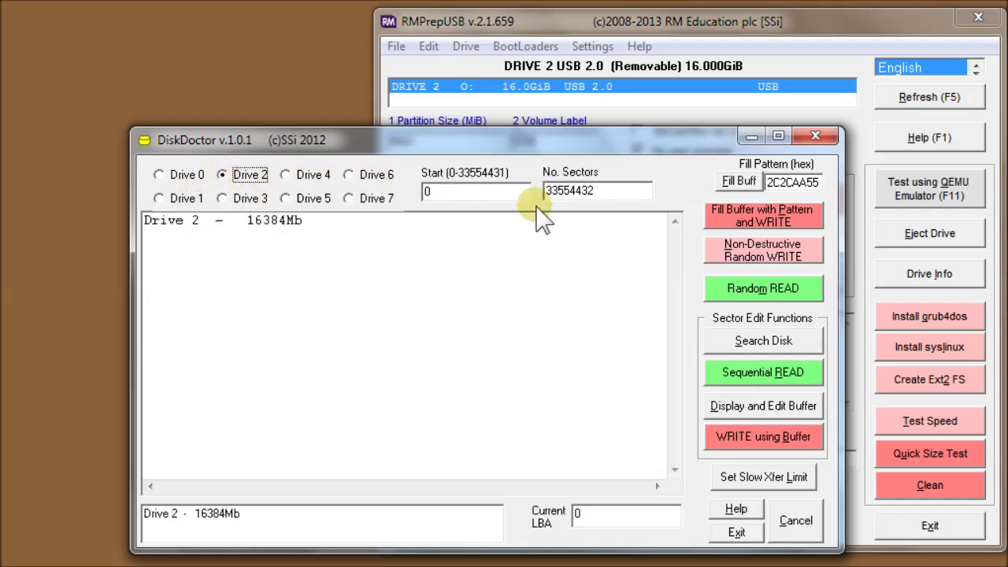
{"action": "left_click", "coordinate": [593, 191]}
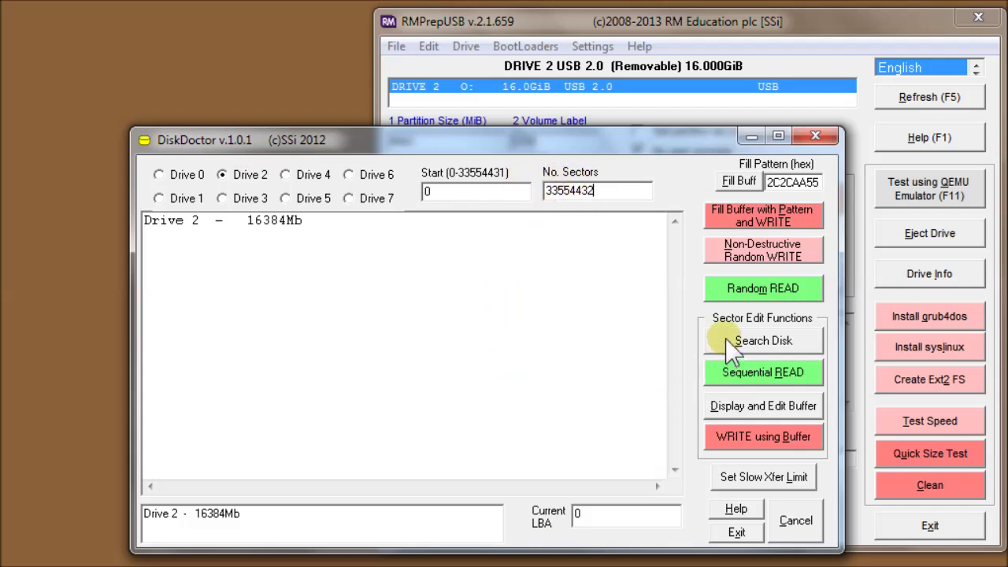
{"action": "left_click", "coordinate": [445, 203]}
{"action": "key", "text": "BackSpace"}
{"action": "type", "text": "1"}
Search again for H32e4, finding it at address 44 of sector 613, then cancel
{"action": "left_click", "coordinate": [756, 343]}
{"action": "left_click", "coordinate": [437, 269]}
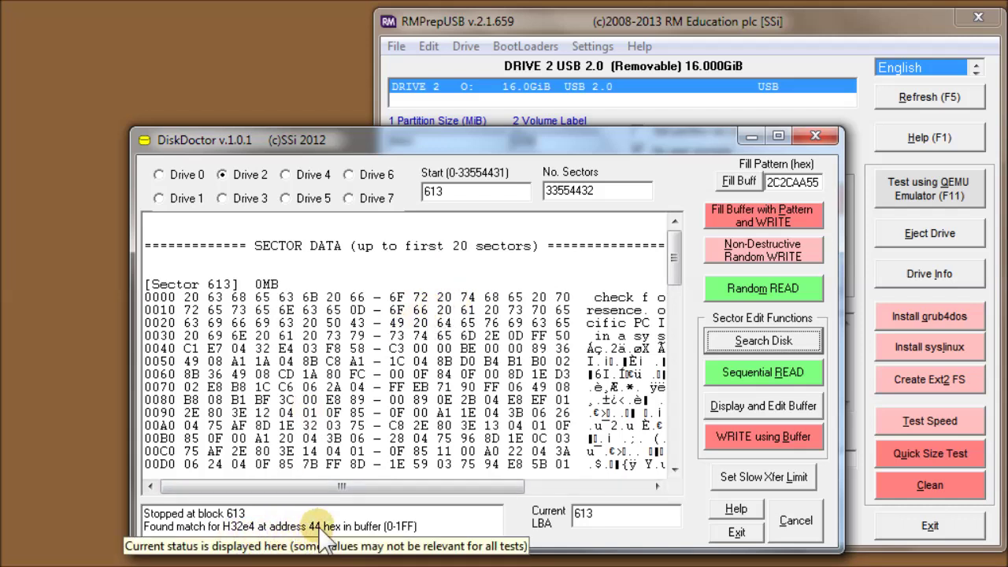
{"action": "left_click", "coordinate": [791, 533]}
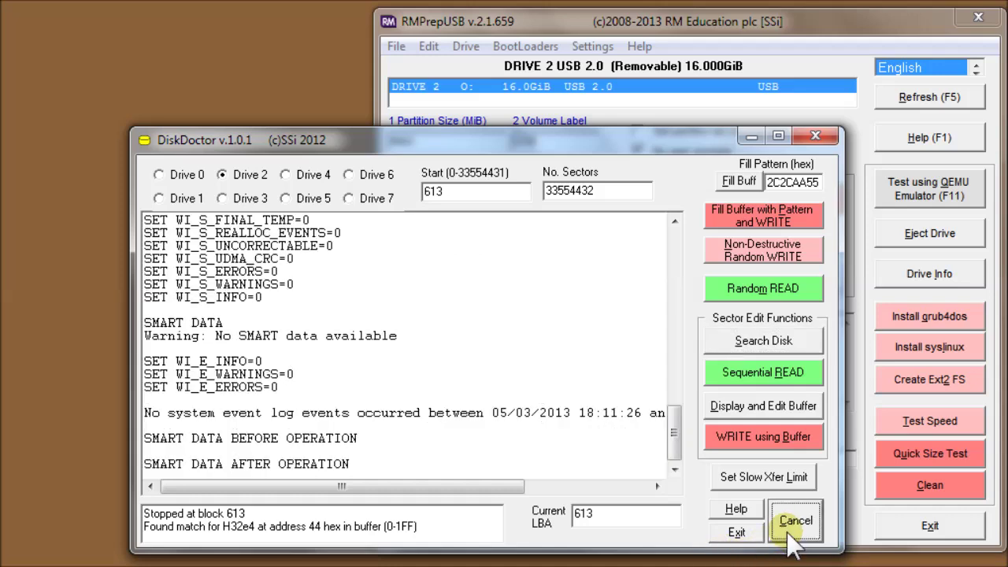
Exit DiskDoctor and edit Drive 2's disk signature, replacing the final A so it reads 8F34CDDD
{"action": "left_click", "coordinate": [738, 533]}
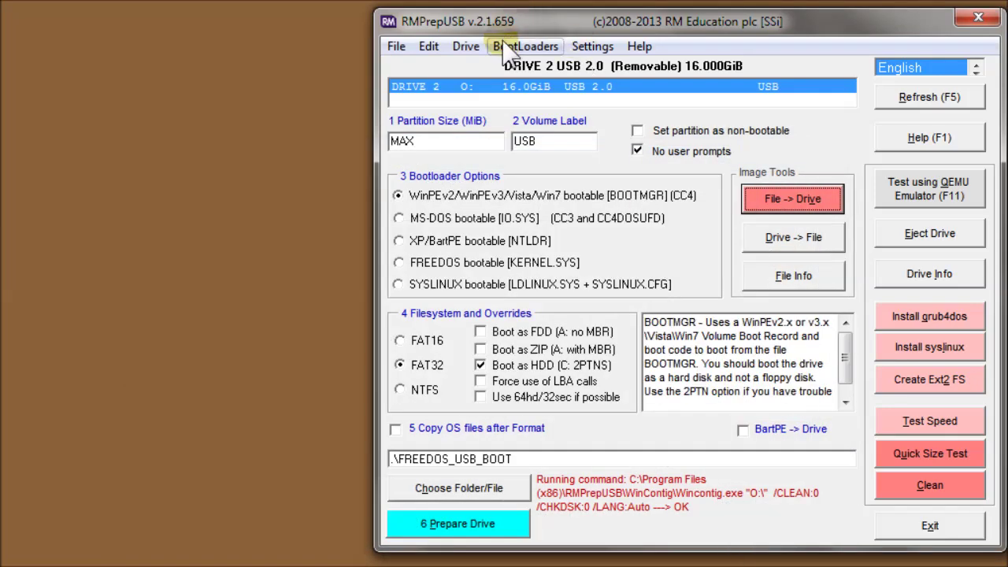
{"action": "left_click", "coordinate": [465, 46]}
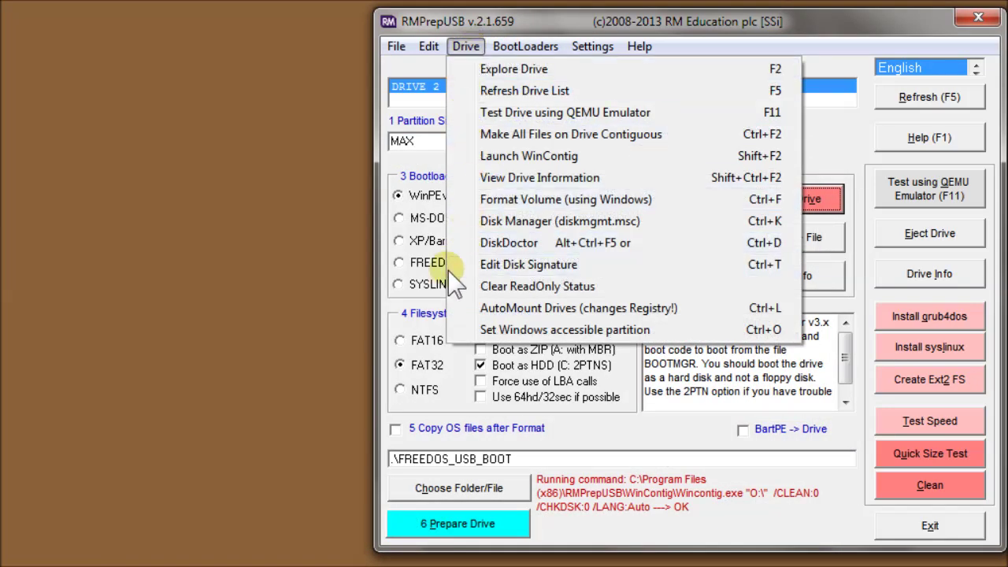
{"action": "left_click", "coordinate": [479, 266]}
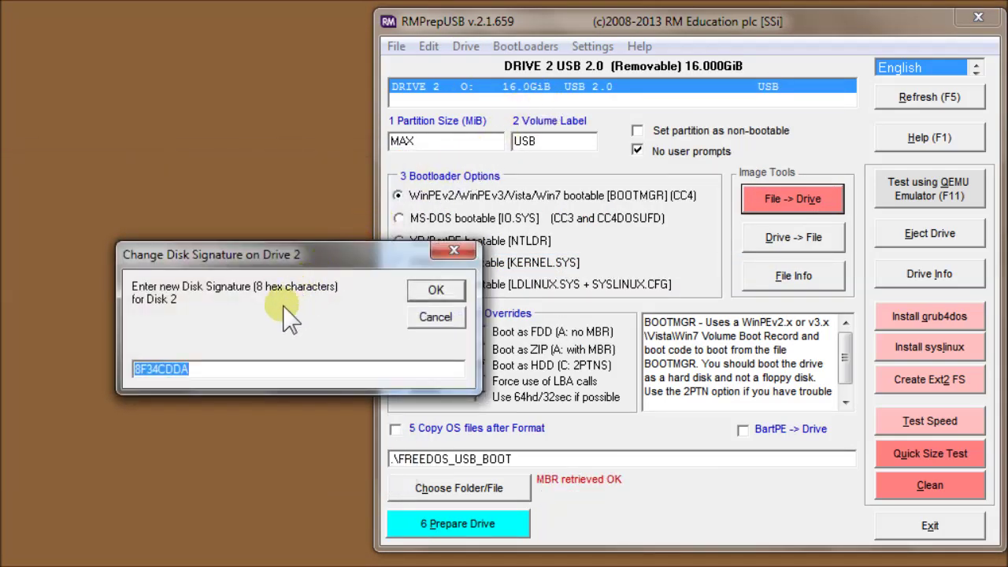
{"action": "left_click", "coordinate": [215, 378]}
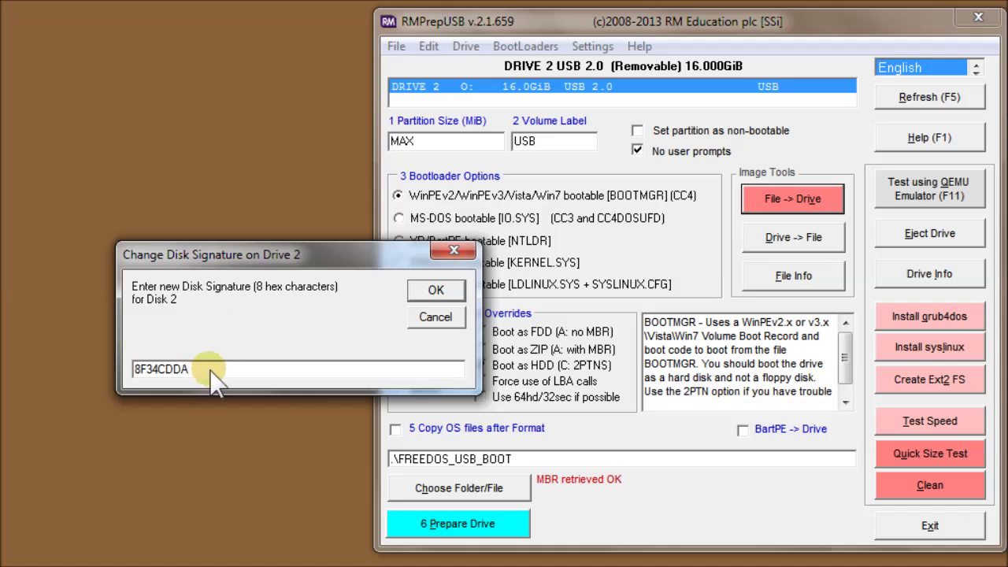
{"action": "key", "text": "BackSpace"}
{"action": "type", "text": "D"}
{"action": "left_click", "coordinate": [433, 291]}
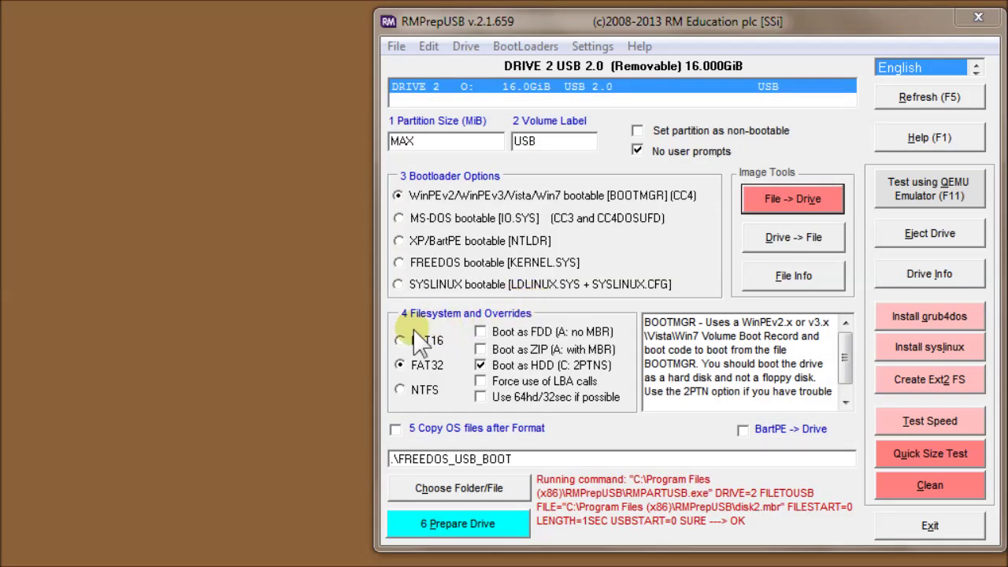
Choose Drive > Set Windows accessible partition to list drive 2's partitions 1 and 2
{"action": "mouse_move", "coordinate": [610, 369]}
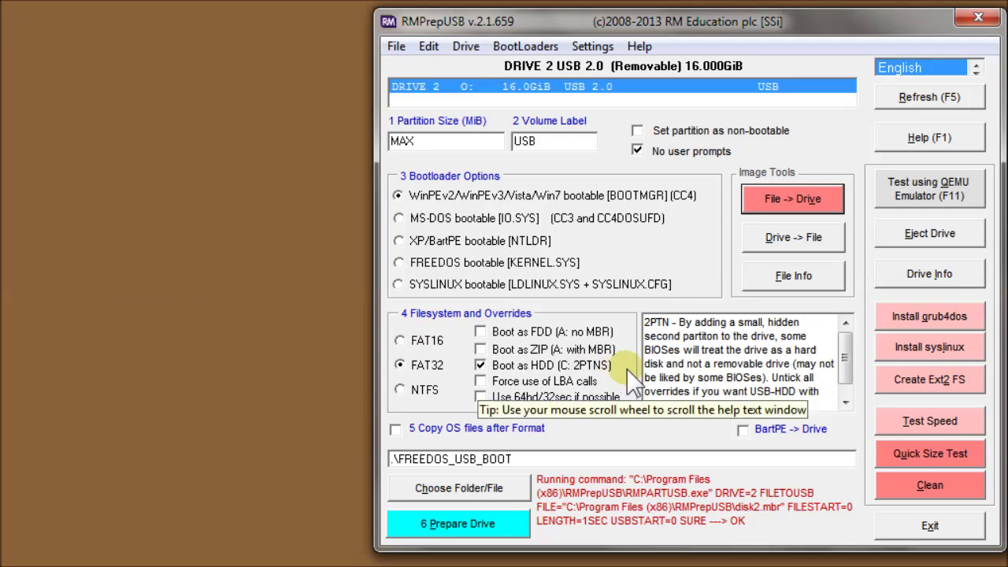
{"action": "left_click", "coordinate": [465, 47]}
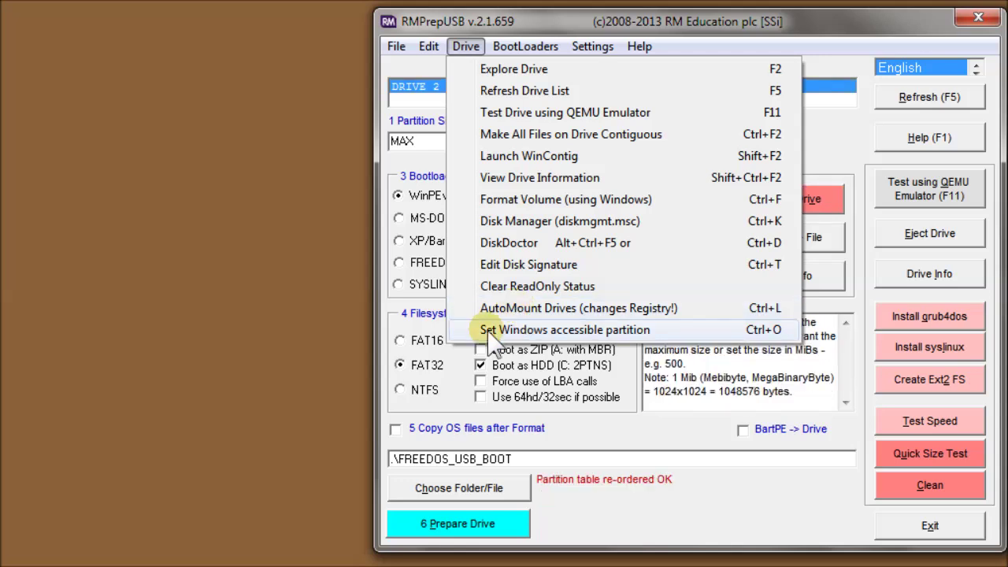
{"action": "left_click", "coordinate": [490, 331]}
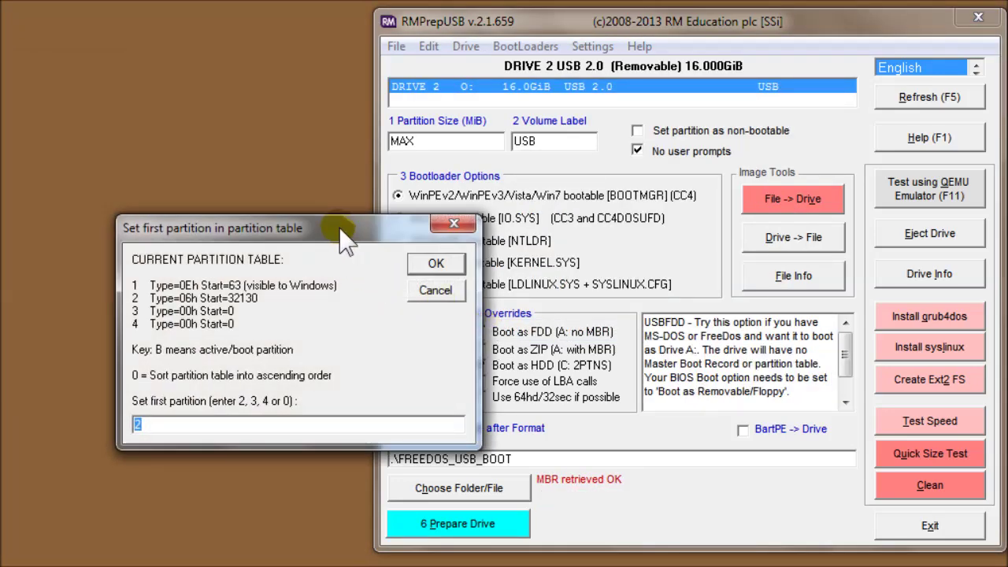
Cancel the Set first partition re-order and close the Explorer window listing PART1's FreeDOS files
{"action": "left_click_drag", "start_coordinate": [340, 228], "coordinate": [471, 225]}
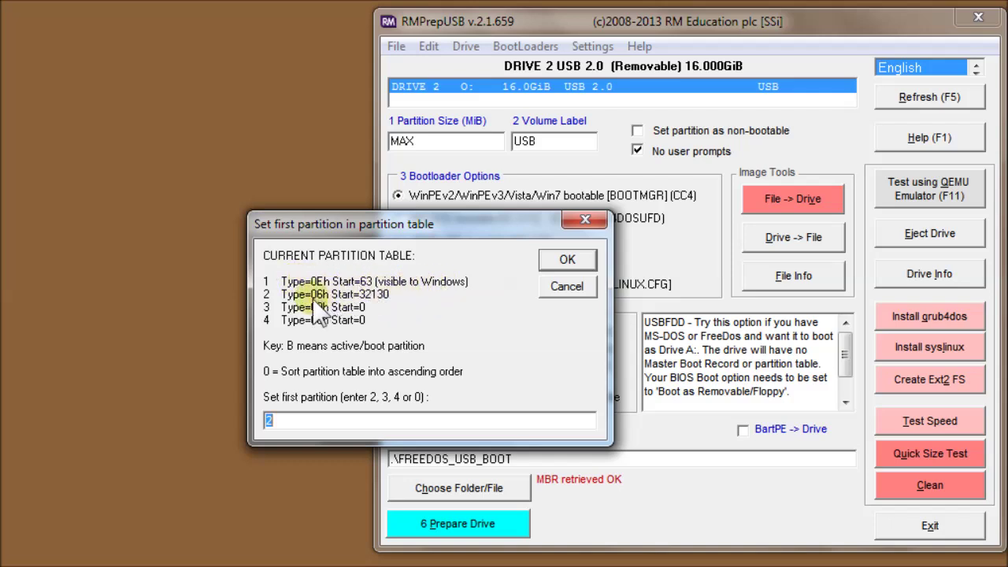
{"action": "left_click", "coordinate": [568, 286]}
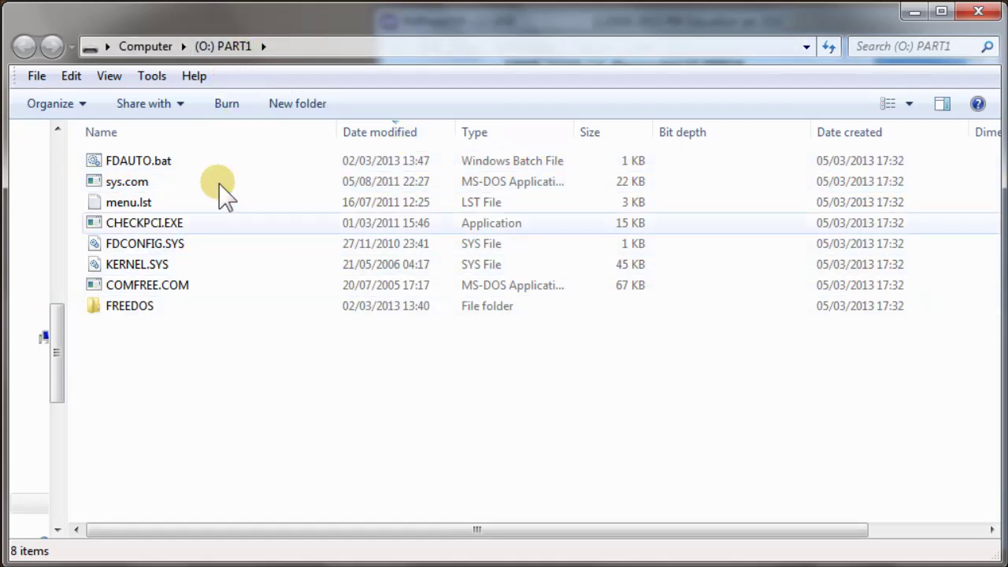
{"action": "left_click", "coordinate": [976, 12]}
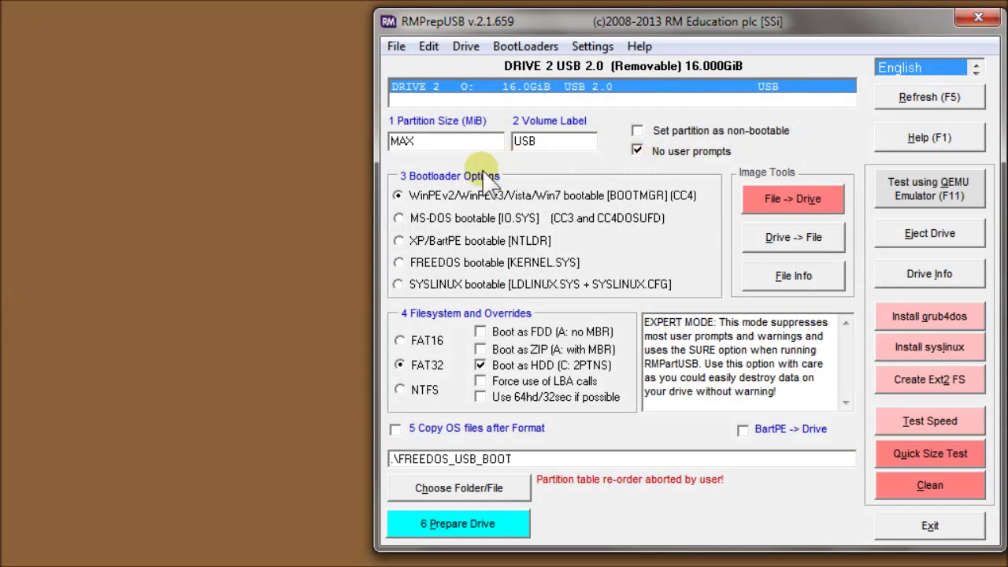
{"action": "mouse_move", "coordinate": [512, 122]}
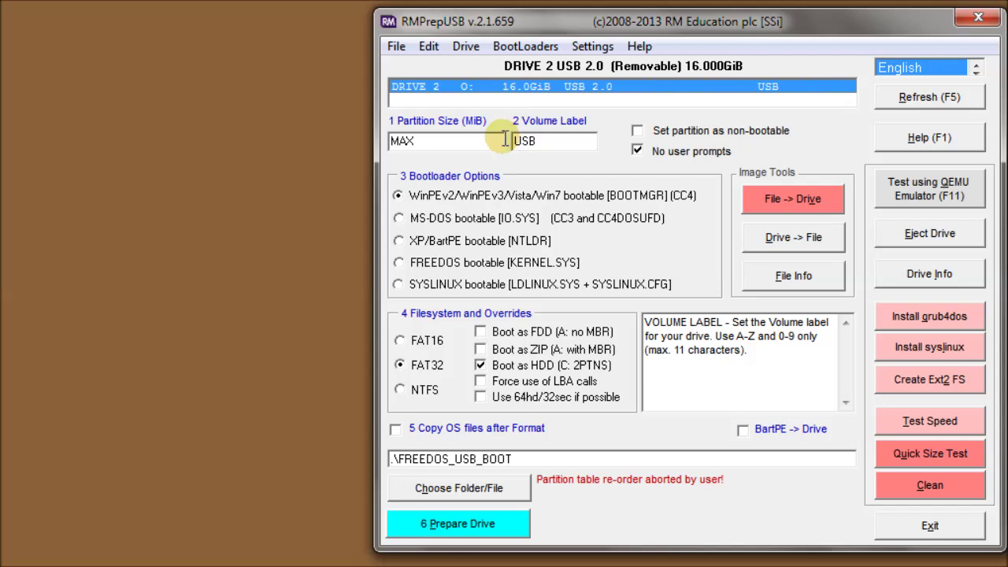
{"action": "left_click", "coordinate": [466, 47]}
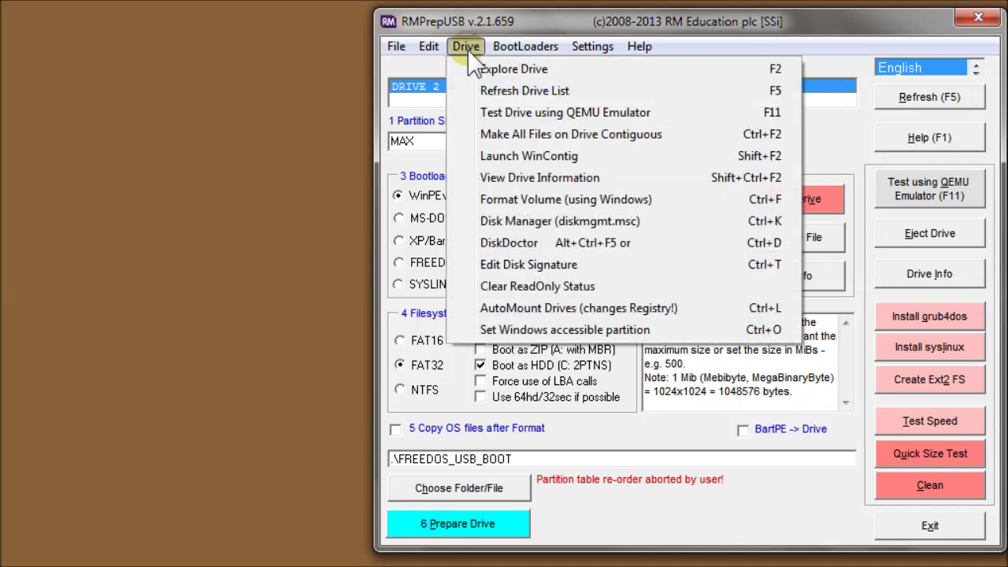
Make partition 2 the first partition table entry via Set Windows accessible partition
{"action": "left_click", "coordinate": [540, 330]}
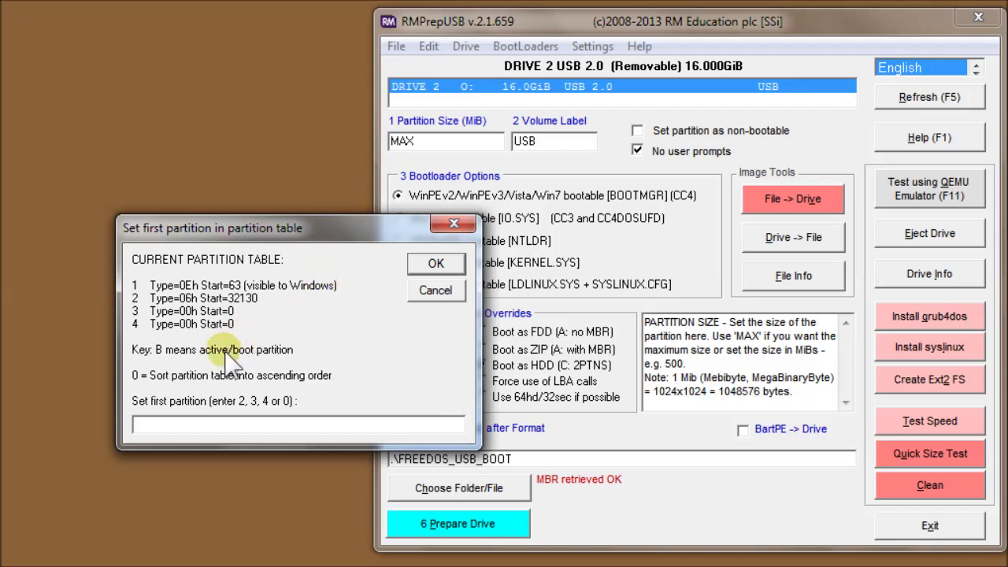
{"action": "type", "text": "2"}
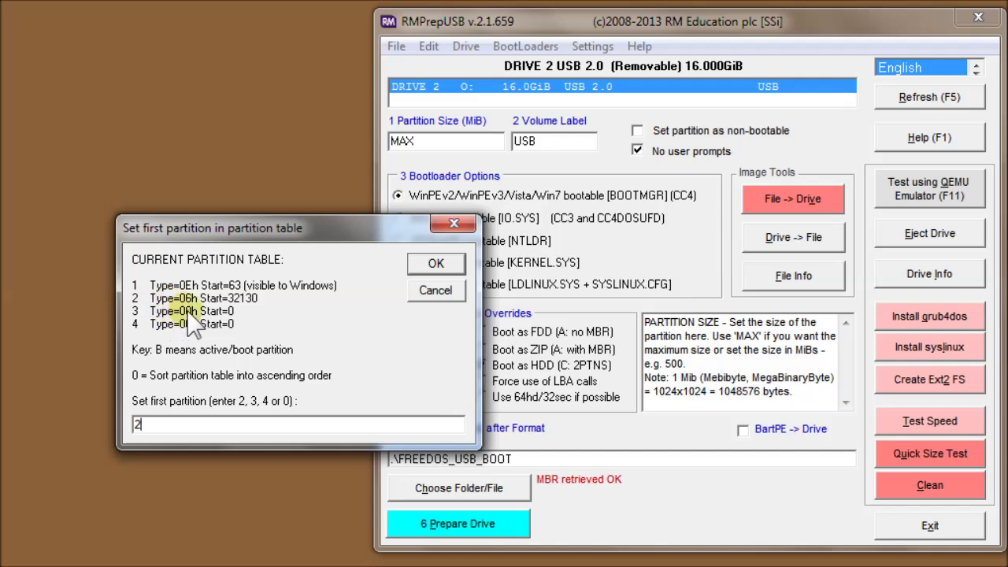
{"action": "left_click", "coordinate": [429, 262]}
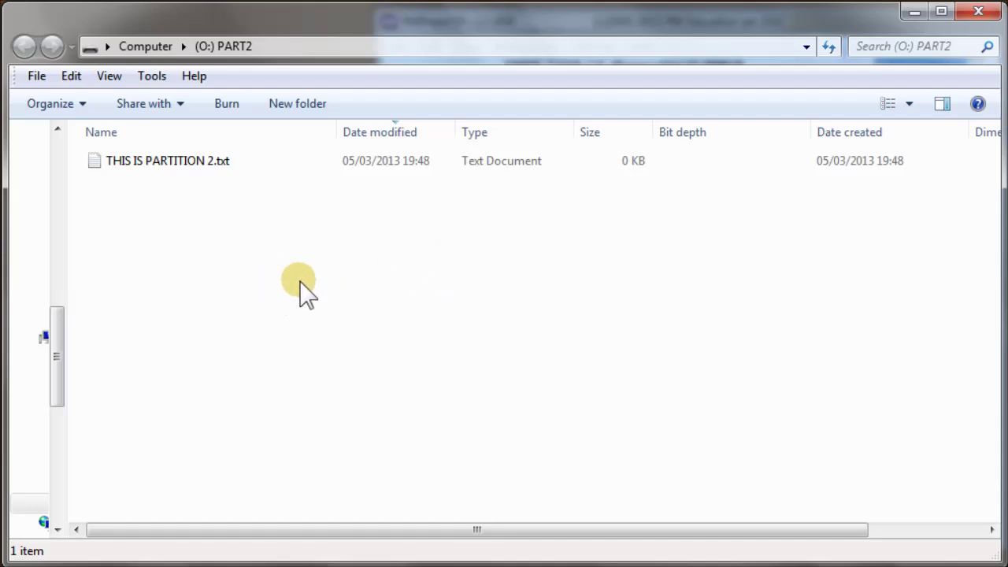
Set the Windows-accessible partition back to the FreeDOS PART1 volume and check its files
{"action": "left_click", "coordinate": [980, 12]}
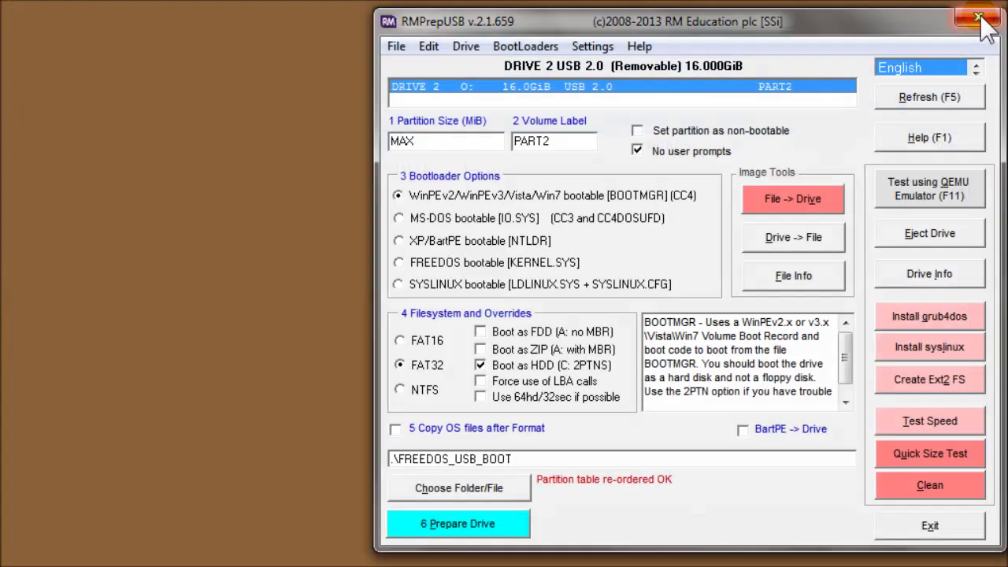
{"action": "left_click", "coordinate": [466, 46]}
{"action": "left_click", "coordinate": [508, 329]}
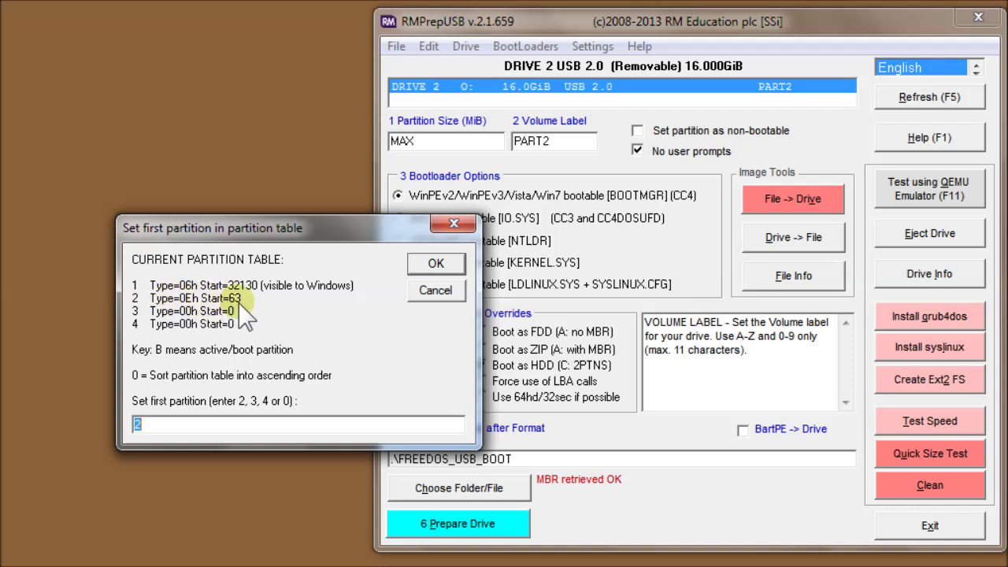
{"action": "left_click", "coordinate": [454, 269]}
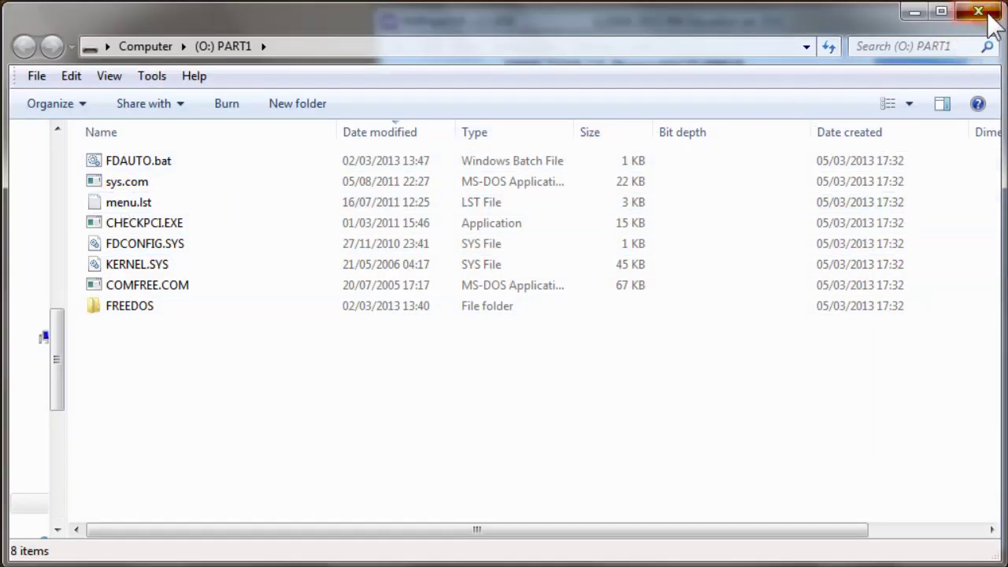
{"action": "left_click", "coordinate": [979, 12]}
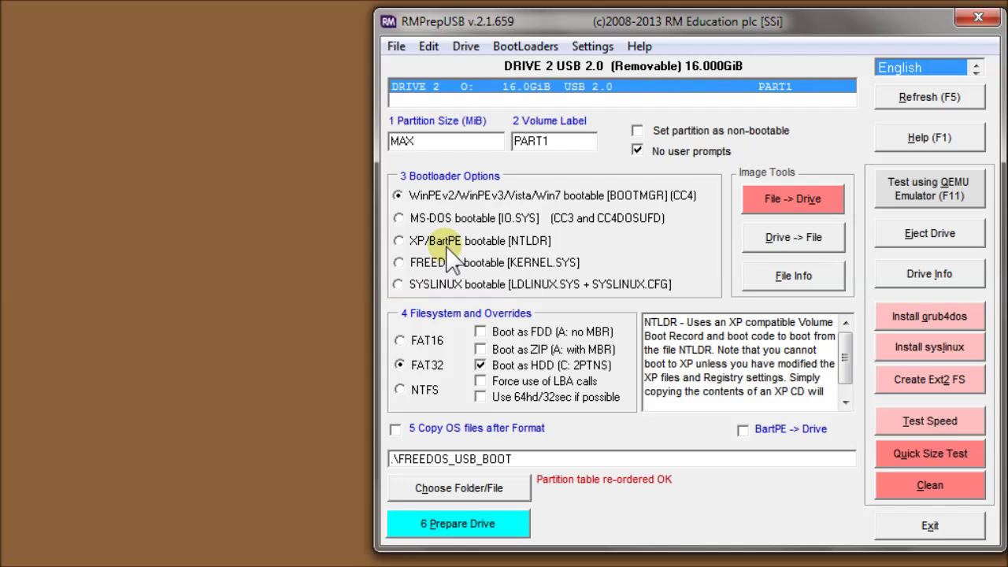
Choose Install Std MBR from the BootLoaders options
{"action": "left_click", "coordinate": [525, 47]}
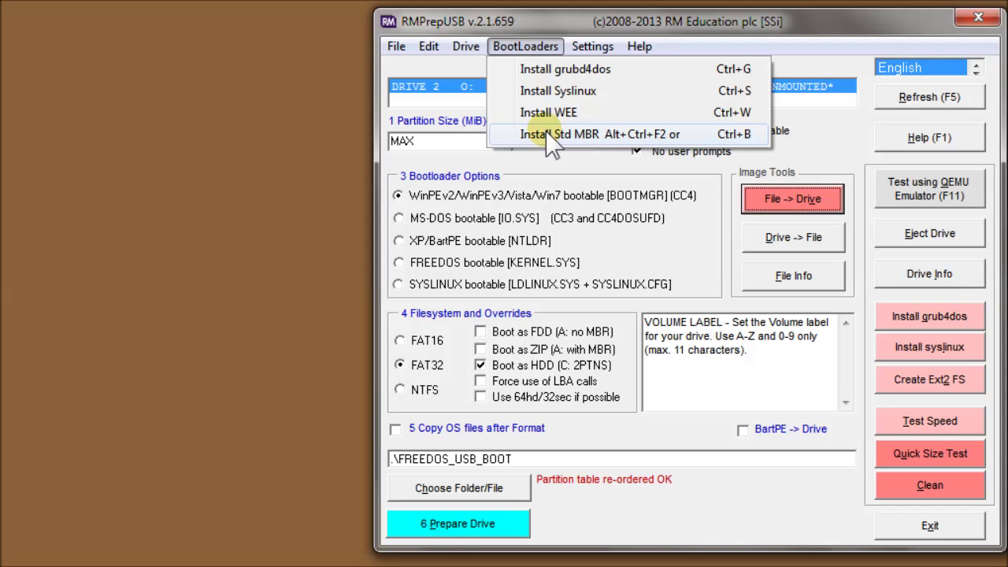
{"action": "left_click", "coordinate": [553, 135]}
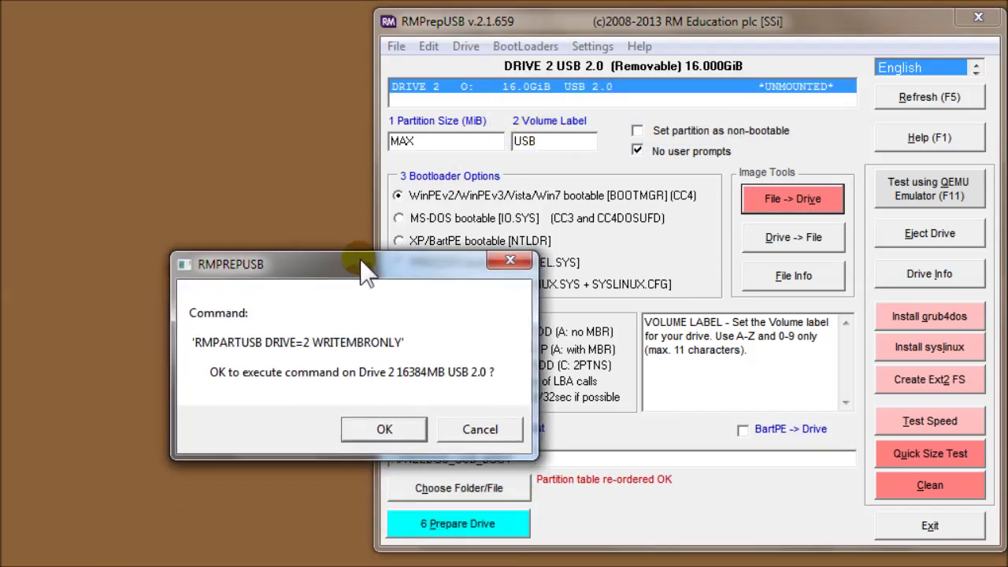
Confirm writing a standard MBR to drive 2 and let the RMPARTUSB console report OK
{"action": "left_click", "coordinate": [385, 425]}
{"action": "left_click_drag", "start_coordinate": [94, 36], "coordinate": [628, 126]}
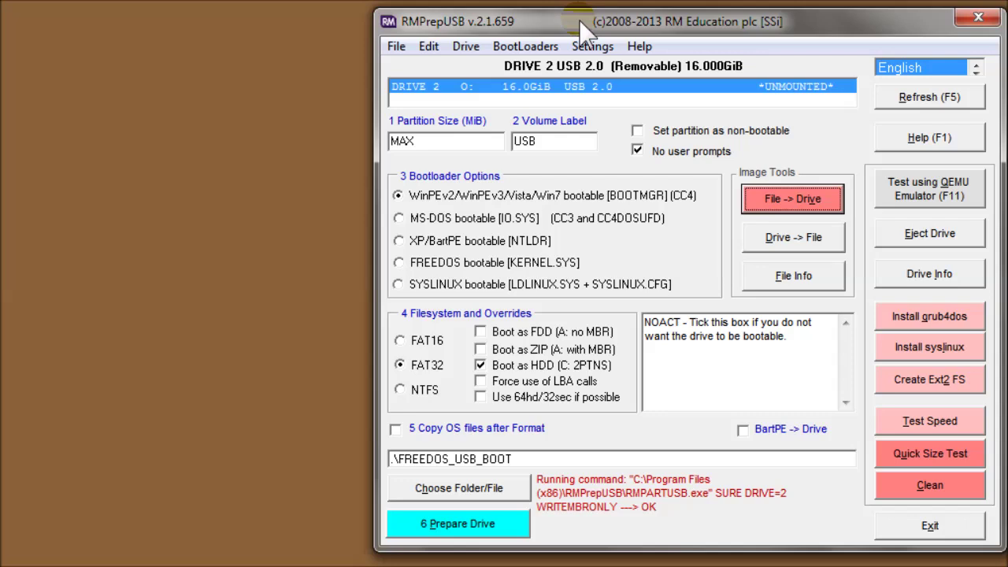
{"action": "left_click", "coordinate": [588, 46]}
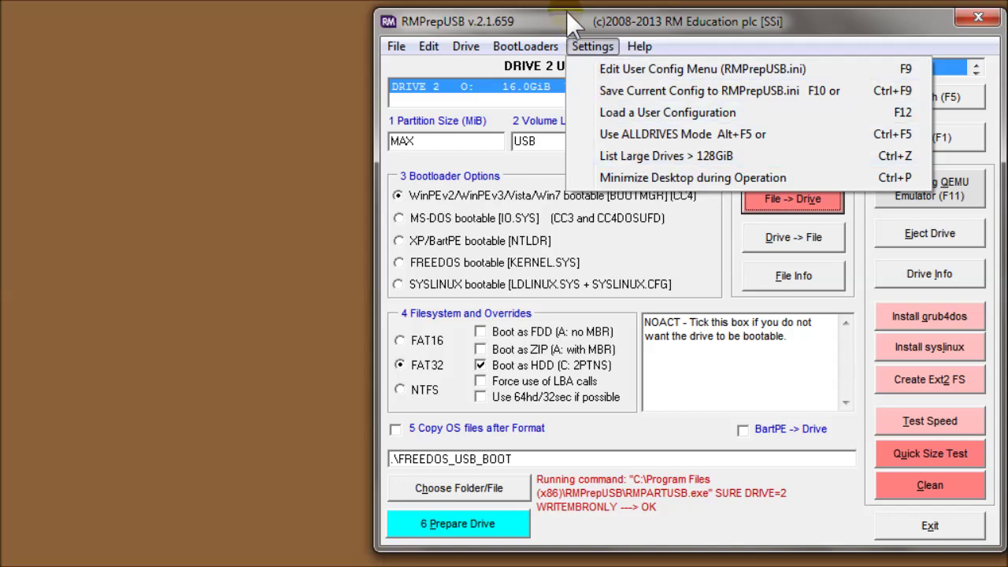
Enable ALLDRIVES mode so the 111.8GiB OCZ-AGILITY3 SSD appears as DRIVE 1
{"action": "mouse_move", "coordinate": [525, 45]}
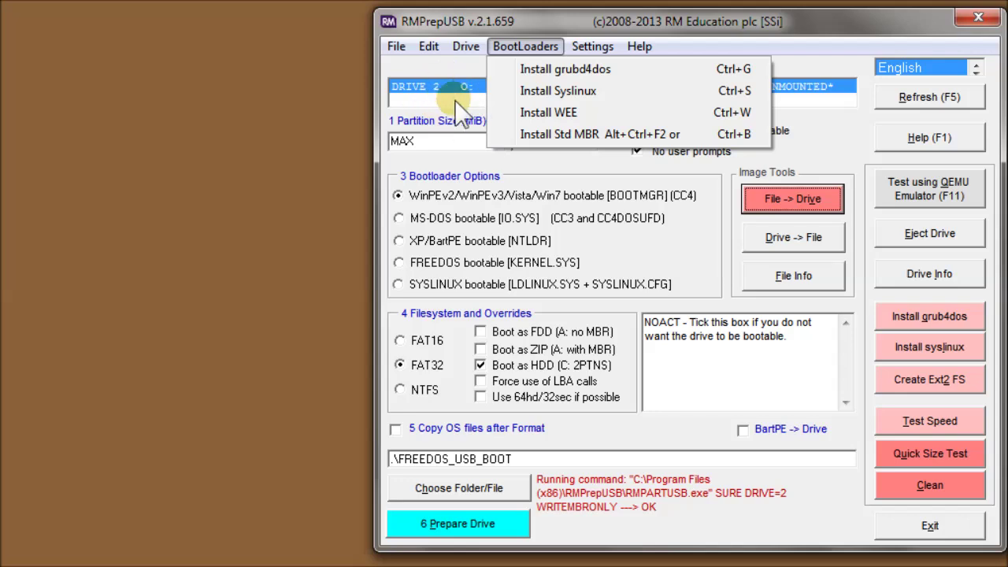
{"action": "mouse_move", "coordinate": [594, 49]}
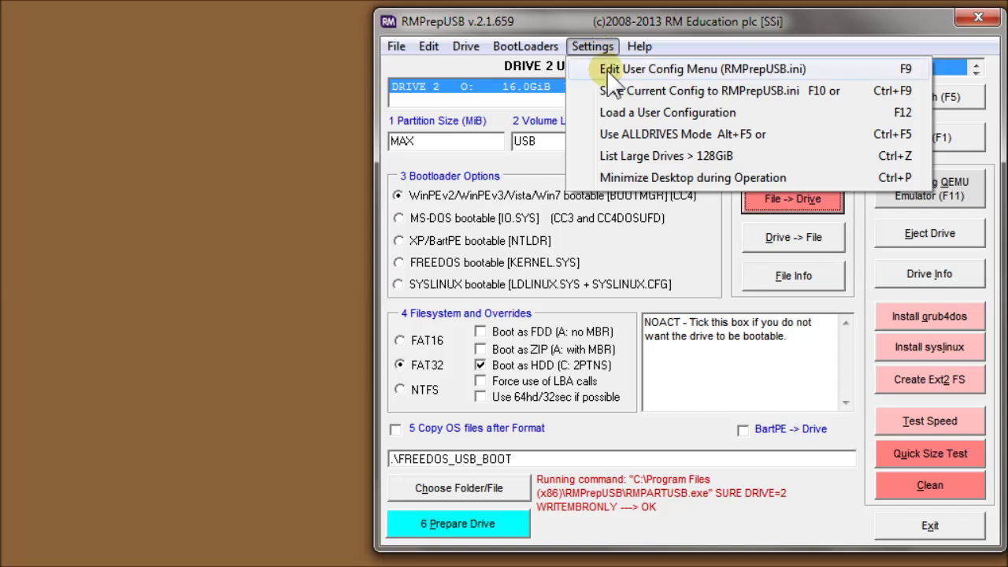
{"action": "left_click", "coordinate": [648, 135]}
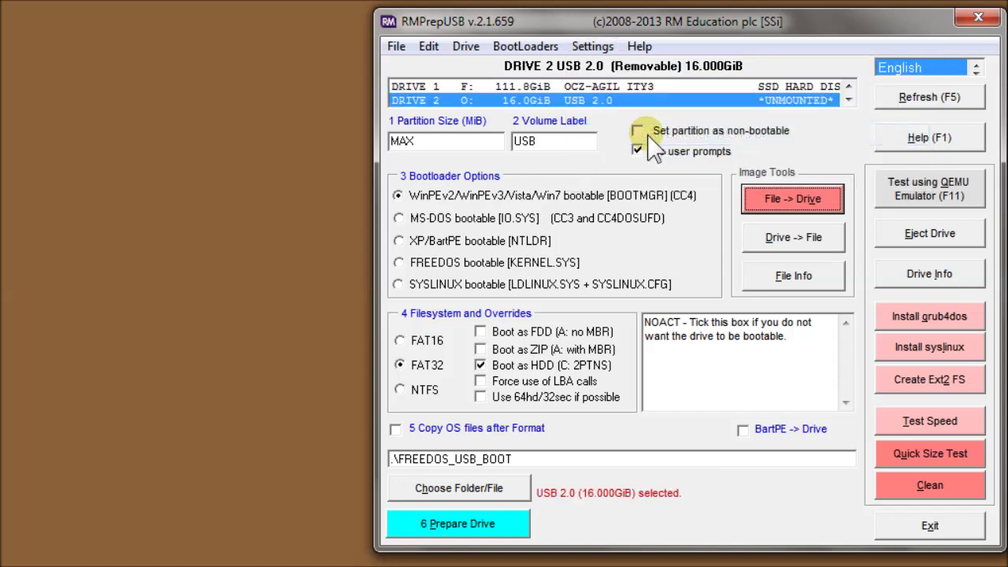
Select DRIVE 0 and DRIVE 1 in turn, then reselect the 16 GB USB drive
{"action": "left_click", "coordinate": [848, 86]}
{"action": "left_click", "coordinate": [737, 87]}
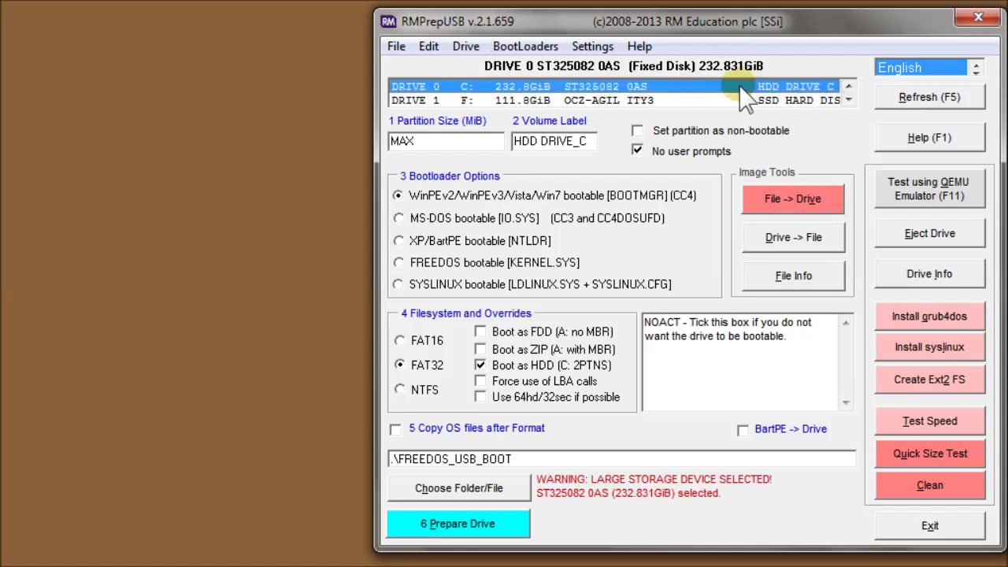
{"action": "left_click", "coordinate": [711, 101]}
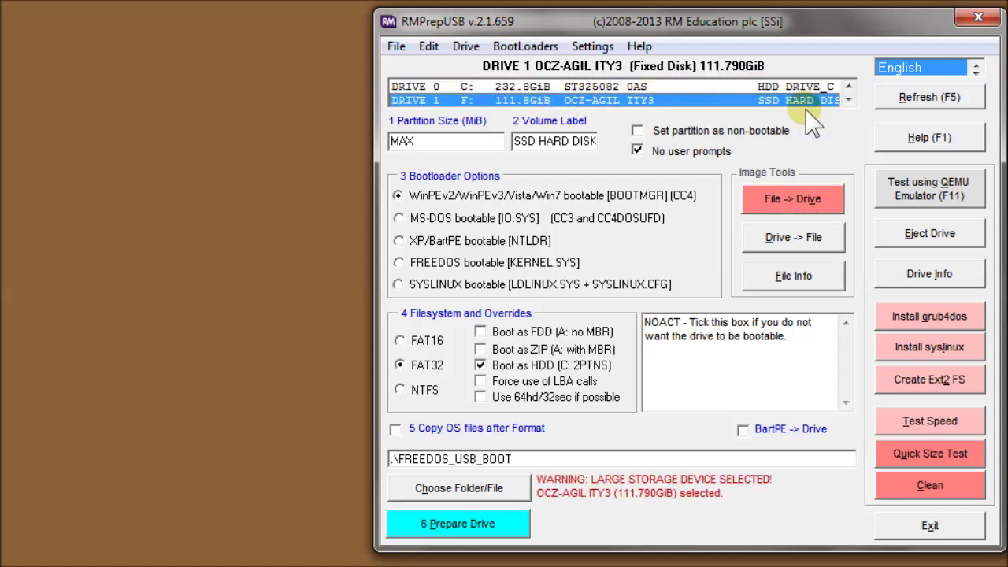
{"action": "left_click", "coordinate": [848, 100]}
{"action": "left_click", "coordinate": [765, 101]}
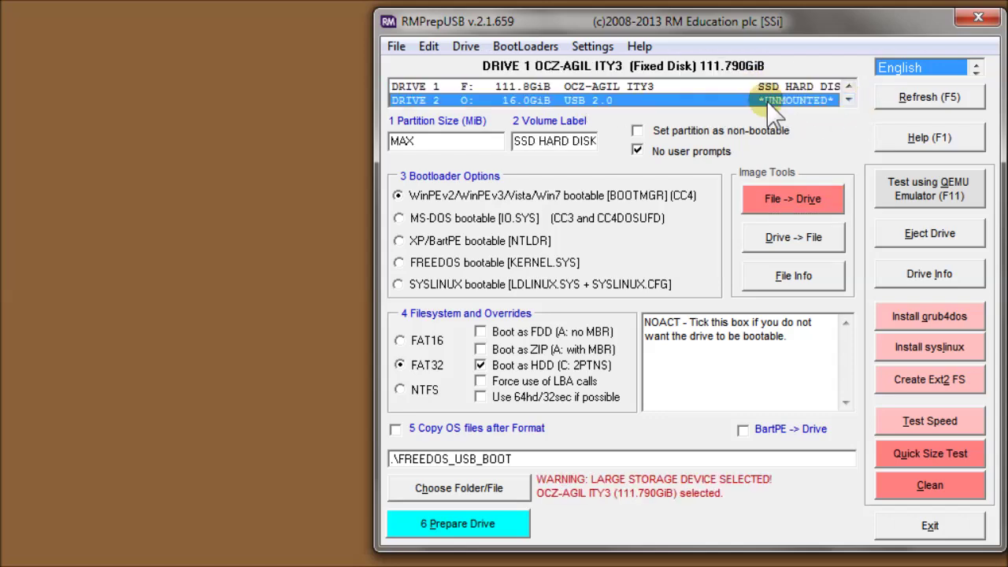
Turn off ALLDRIVES mode and enable listing drives larger than 128GiB
{"action": "left_click", "coordinate": [594, 49]}
{"action": "left_click", "coordinate": [583, 136]}
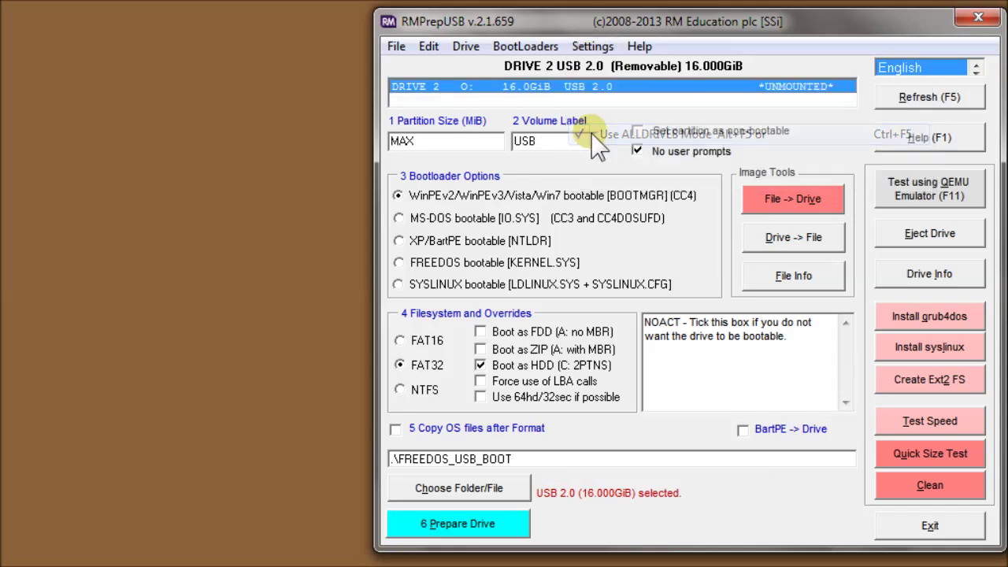
{"action": "left_click", "coordinate": [593, 48]}
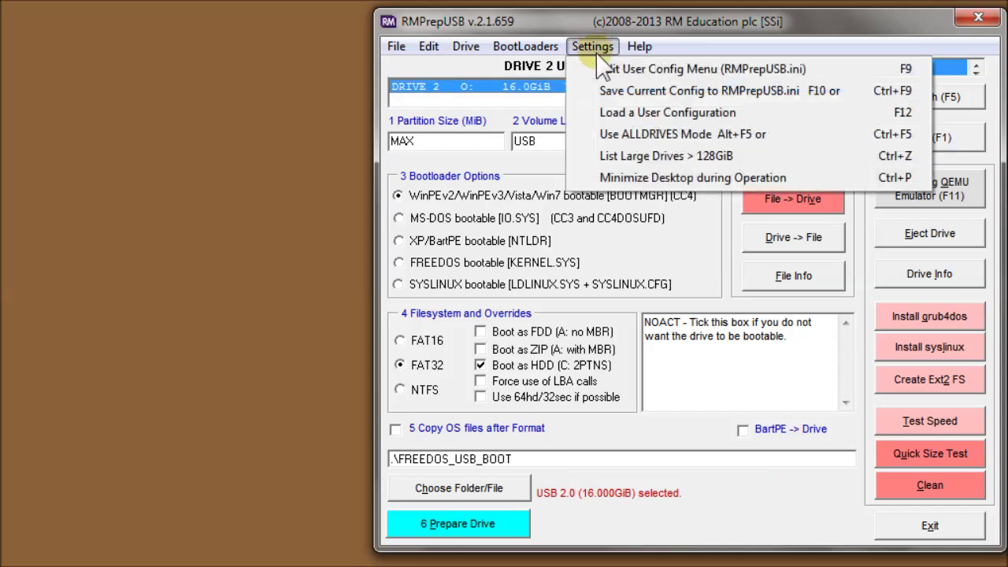
{"action": "left_click", "coordinate": [618, 156]}
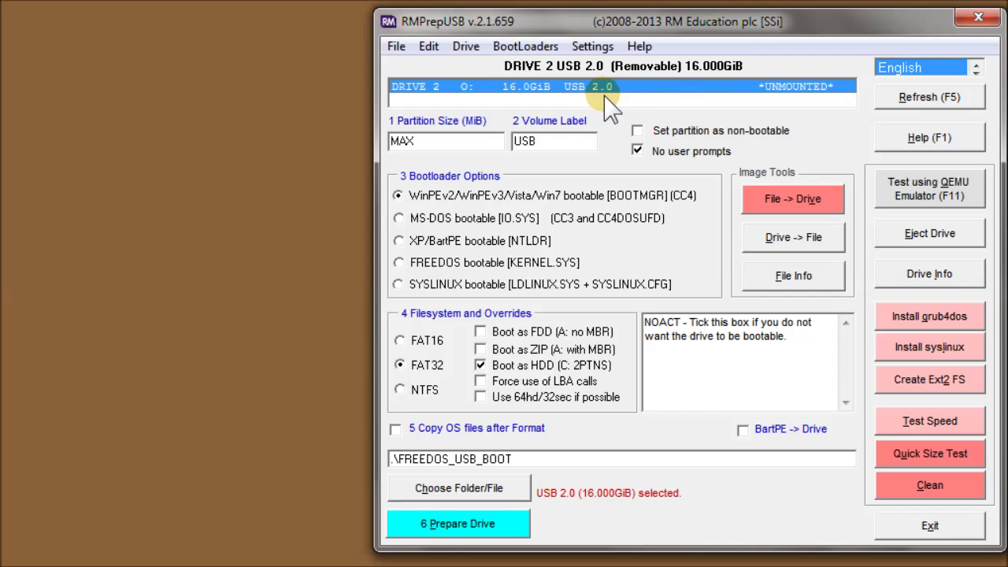
{"action": "left_click", "coordinate": [595, 47]}
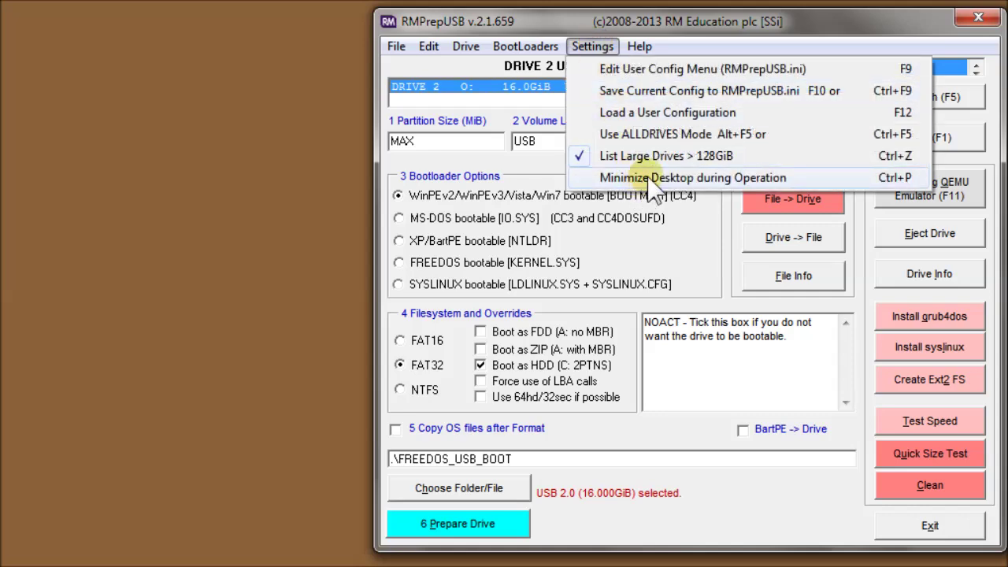
Enable Minimize Desktop during Operation and verify it and 128GiB listing are both ticked
{"action": "left_click", "coordinate": [584, 176]}
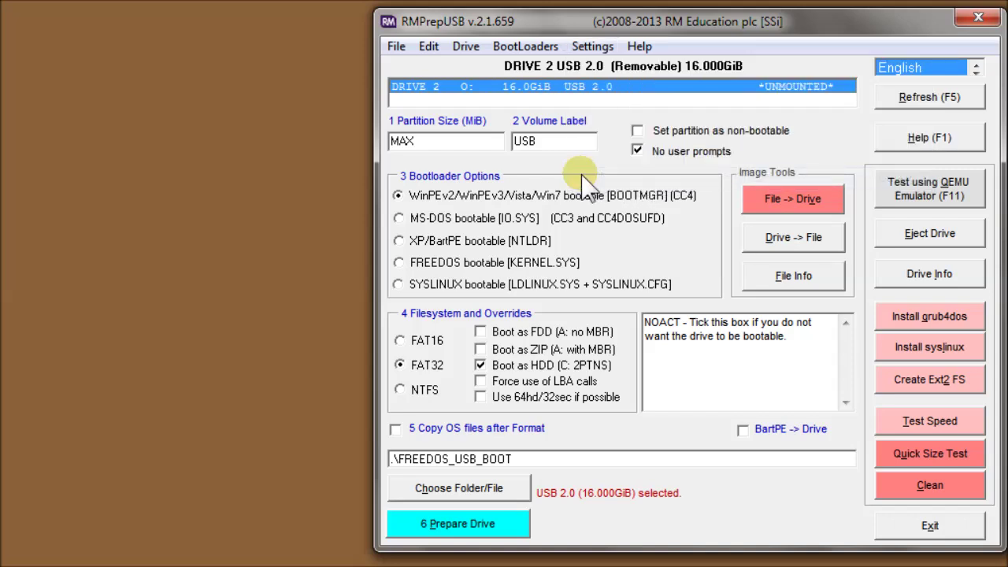
{"action": "left_click", "coordinate": [591, 47]}
{"action": "left_click", "coordinate": [587, 50]}
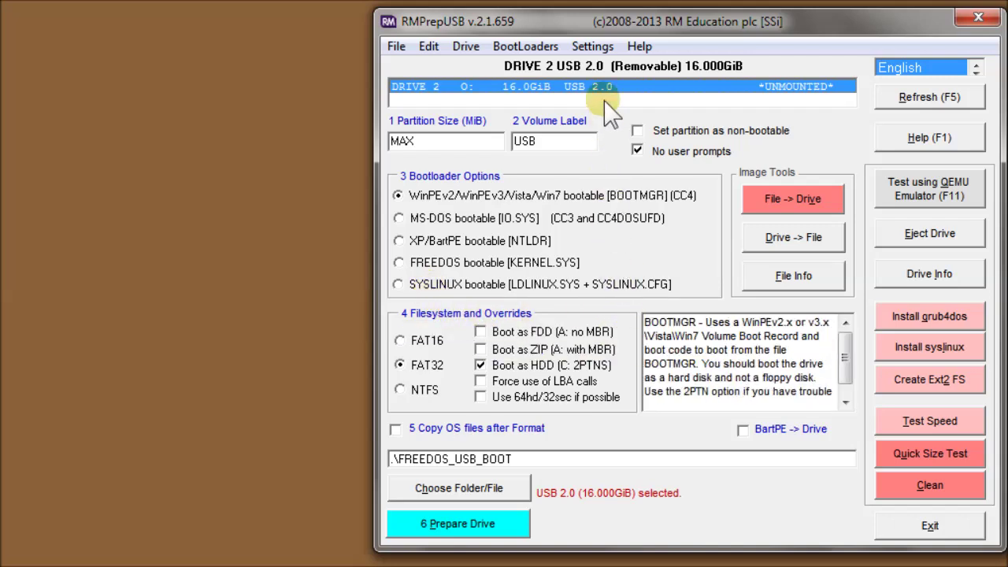
{"action": "left_click", "coordinate": [592, 47]}
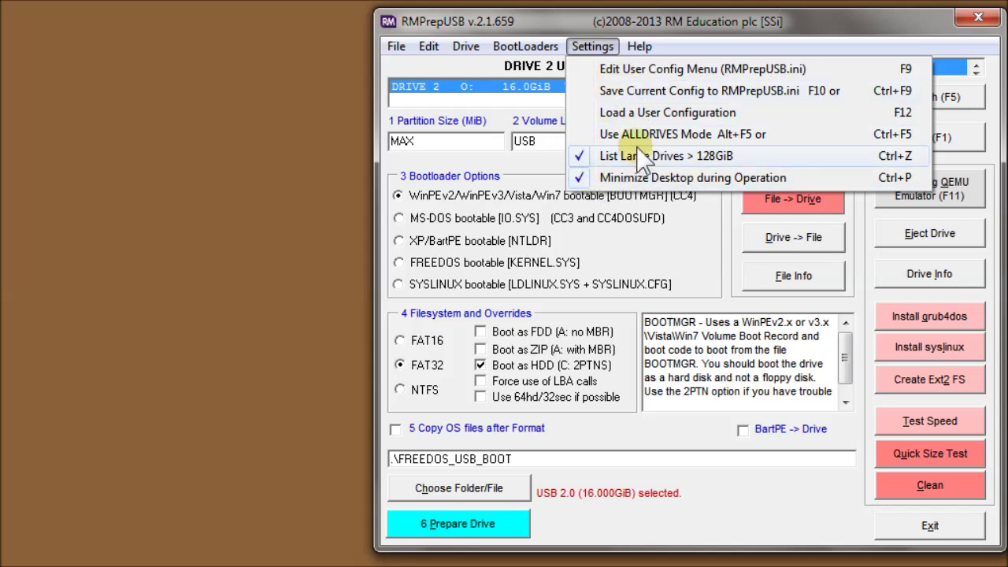
{"action": "left_click", "coordinate": [770, 21]}
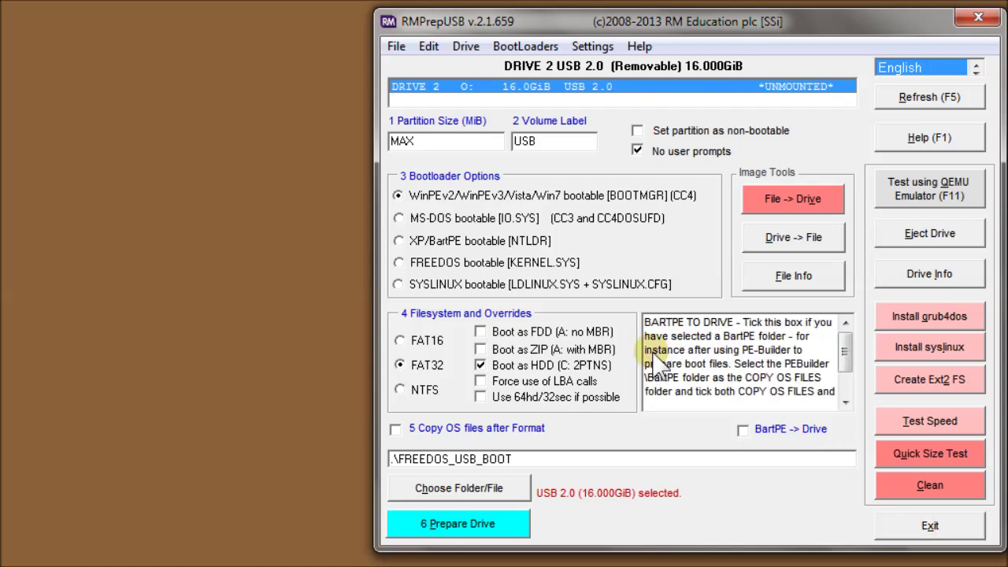